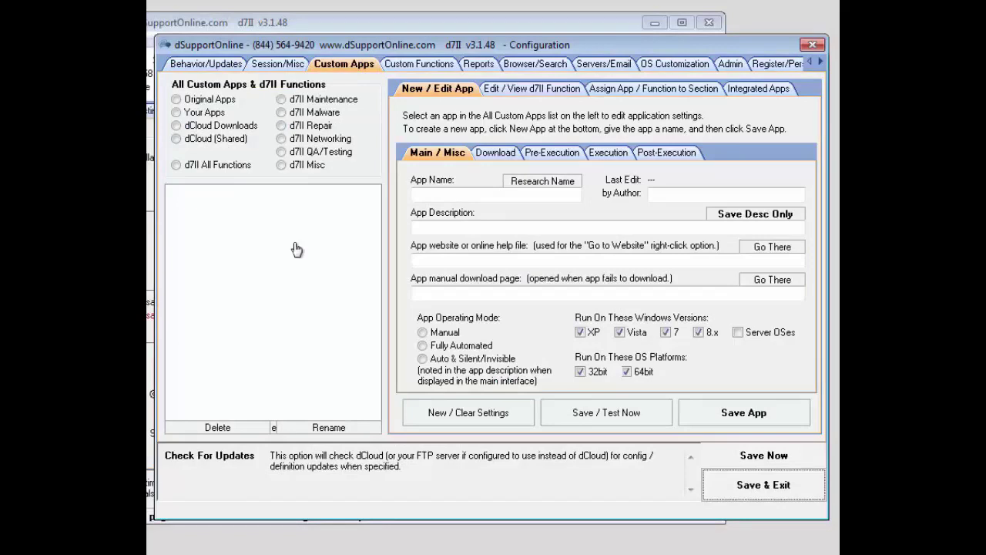
Step: Browse the main window's Malware Removal, Repair, Maintenance and system information pages, then return to Configuration
left_click(152, 114)
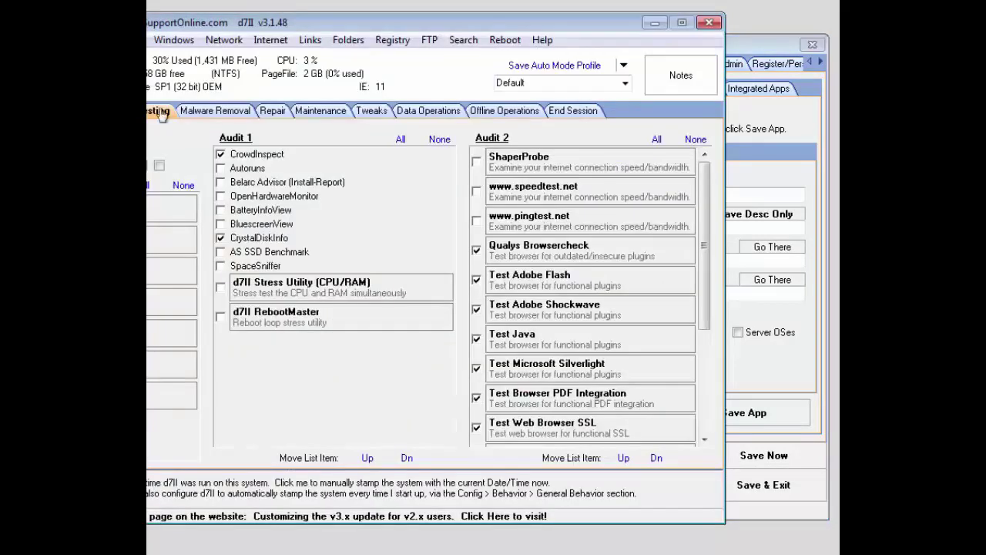
left_click(240, 114)
left_click(263, 114)
left_click(308, 116)
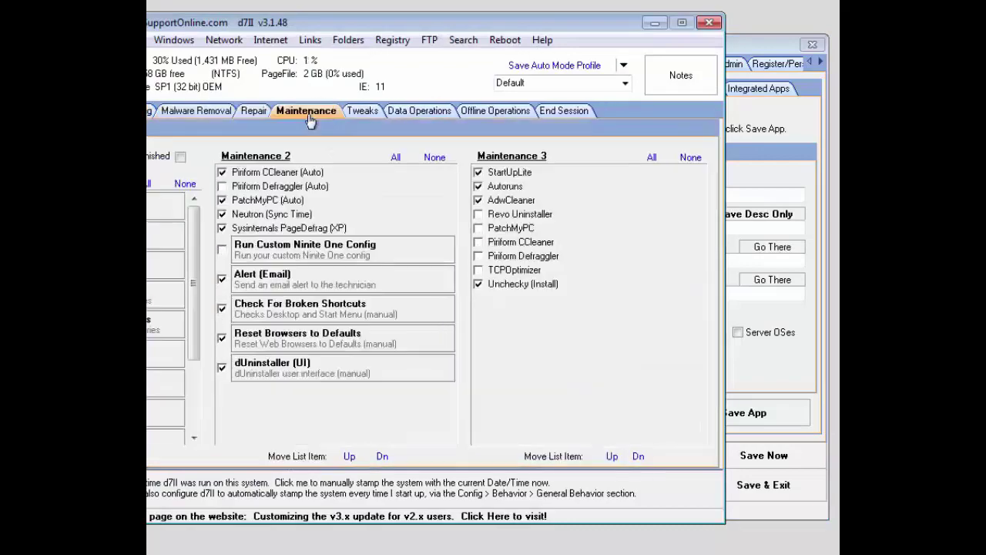
left_click(131, 110)
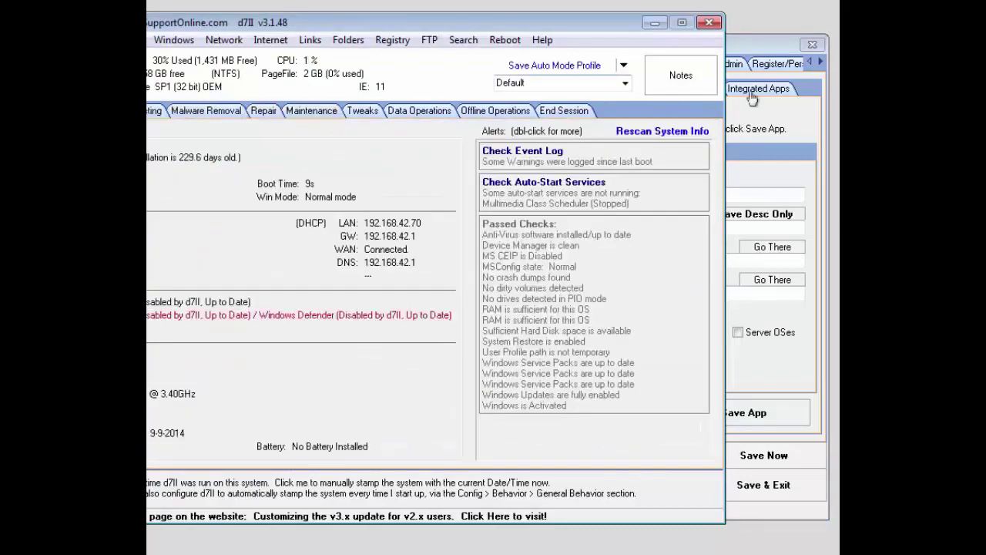
left_click(735, 51)
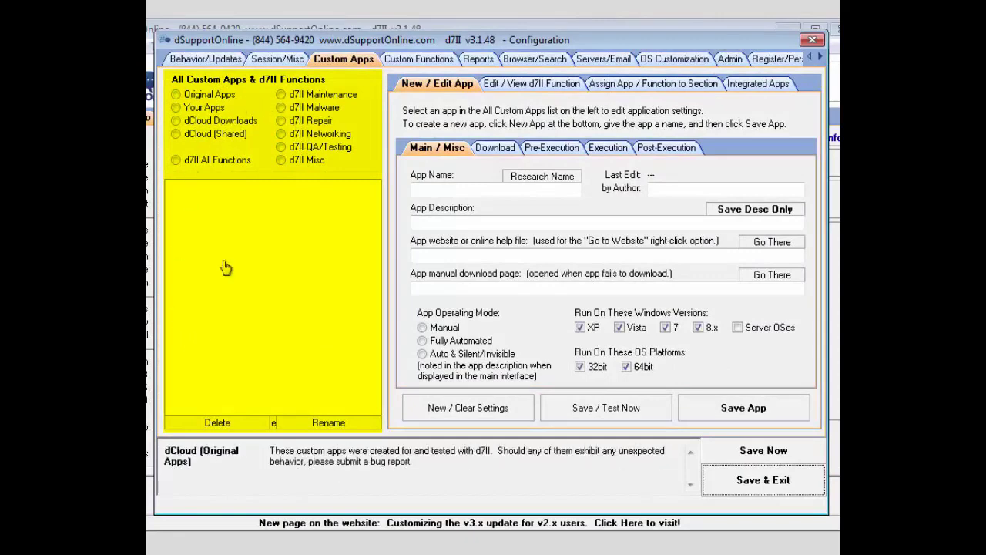
Step: Save a copy of Sysinternals PageDefrag (XP) from Original Apps into your own apps
left_click(224, 96)
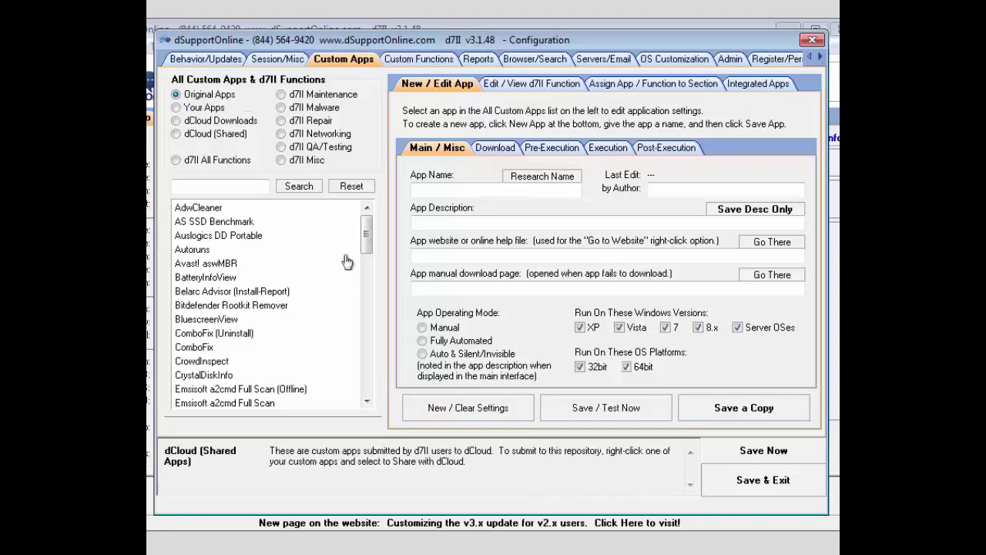
left_click_drag(367, 238, 358, 381)
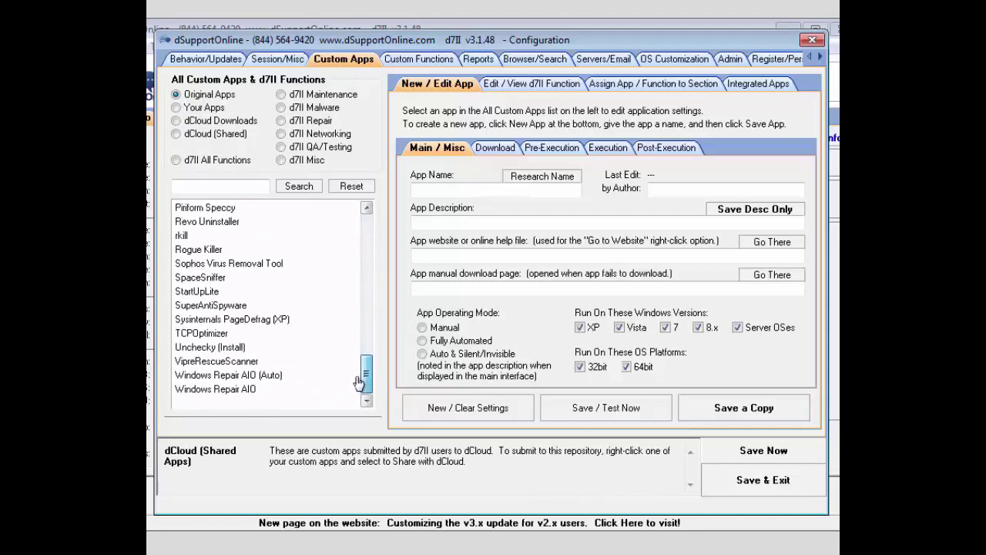
left_click(231, 333)
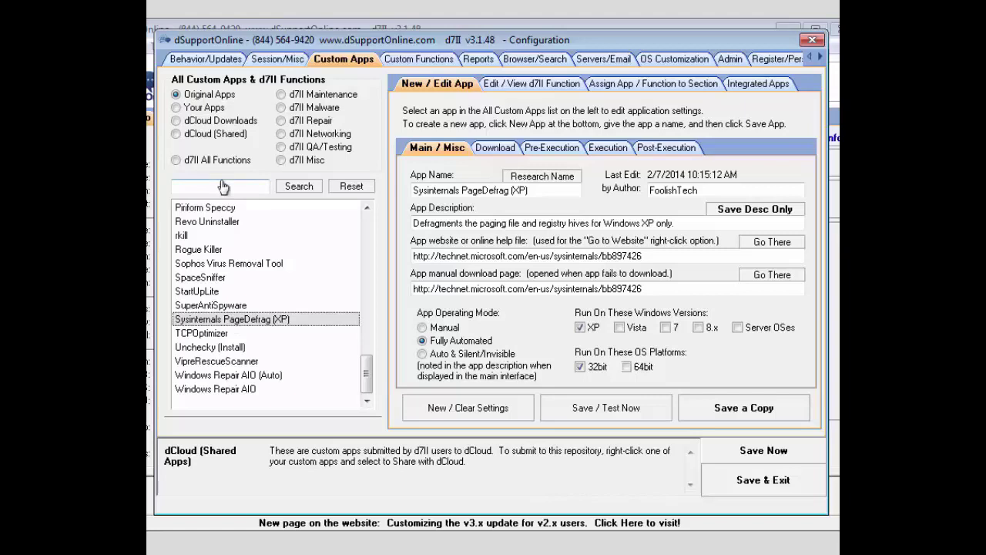
left_click(724, 412)
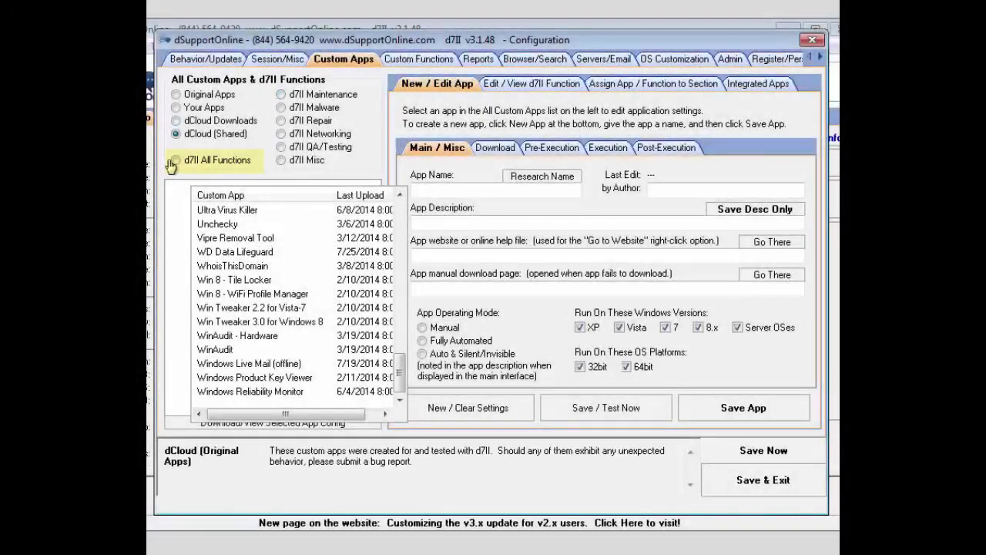
Step: Search all d7II functions for 'windows update', then reset and clear the search box
left_click(175, 161)
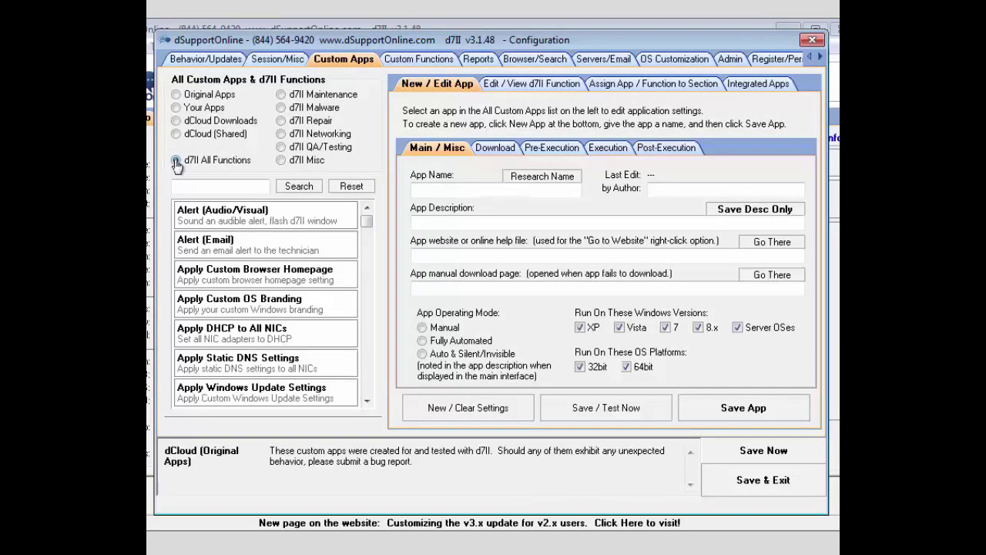
left_click(177, 161)
type("windows update")
key("Return")
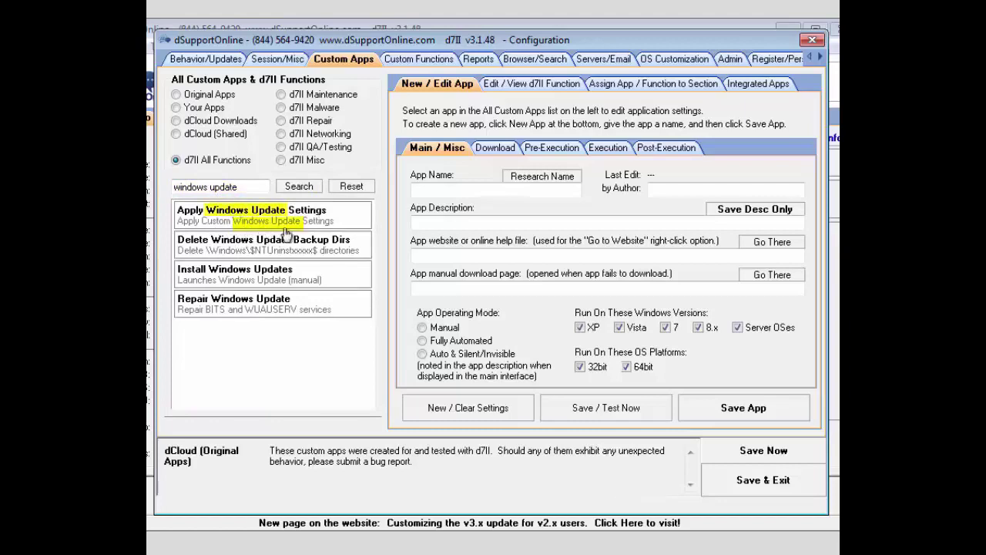
left_click(340, 191)
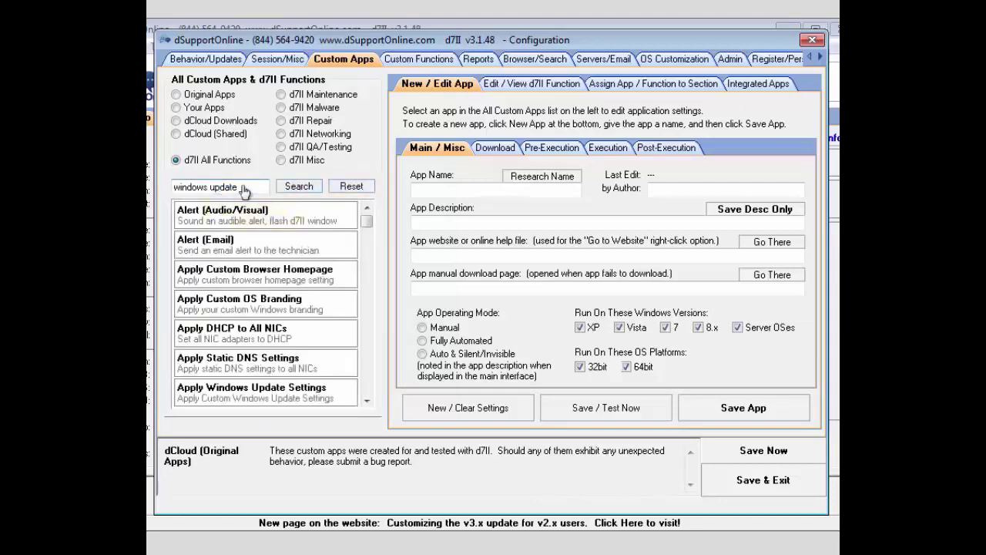
left_click_drag(245, 187, 173, 187)
key("BackSpace")
Step: Cycle through the Malware, Repair, Networking, QA/Testing, Misc and Maintenance function lists, ending on All Functions
left_click(281, 107)
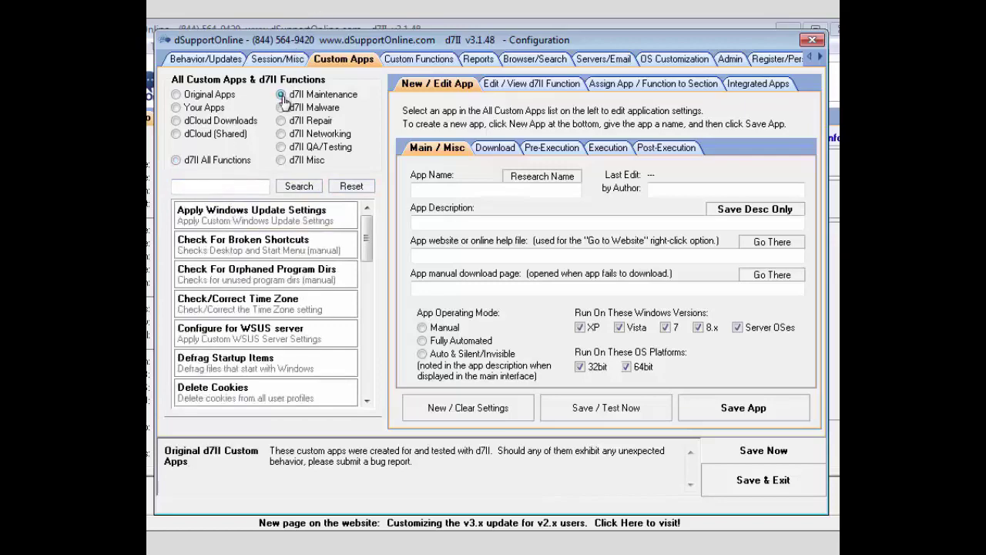
left_click(282, 121)
left_click(281, 133)
left_click(282, 147)
left_click(280, 159)
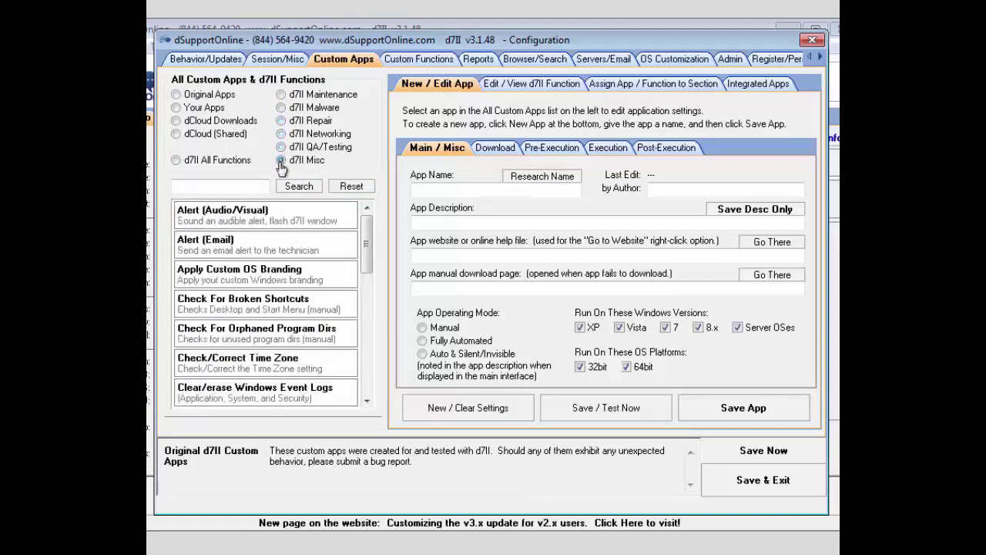
left_click(206, 164)
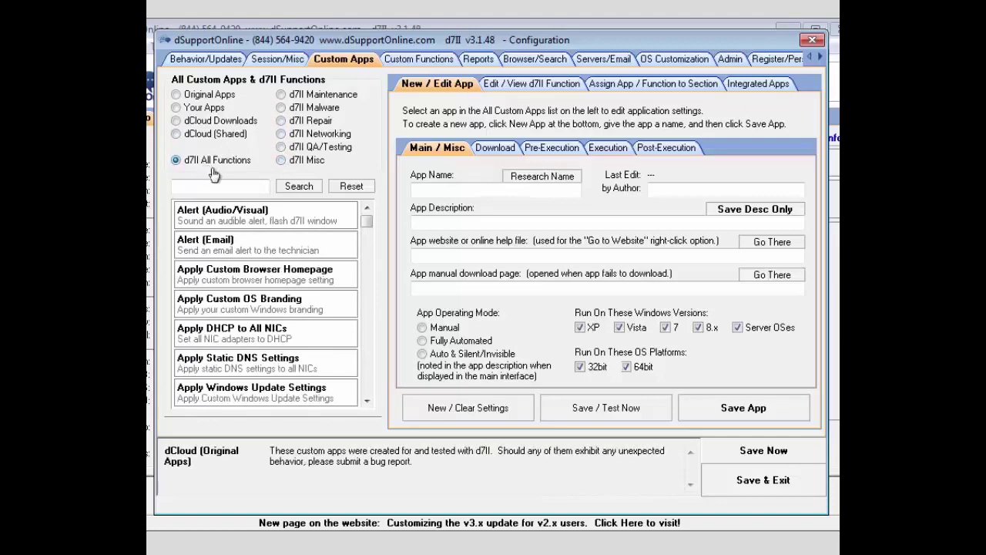
left_click(281, 159)
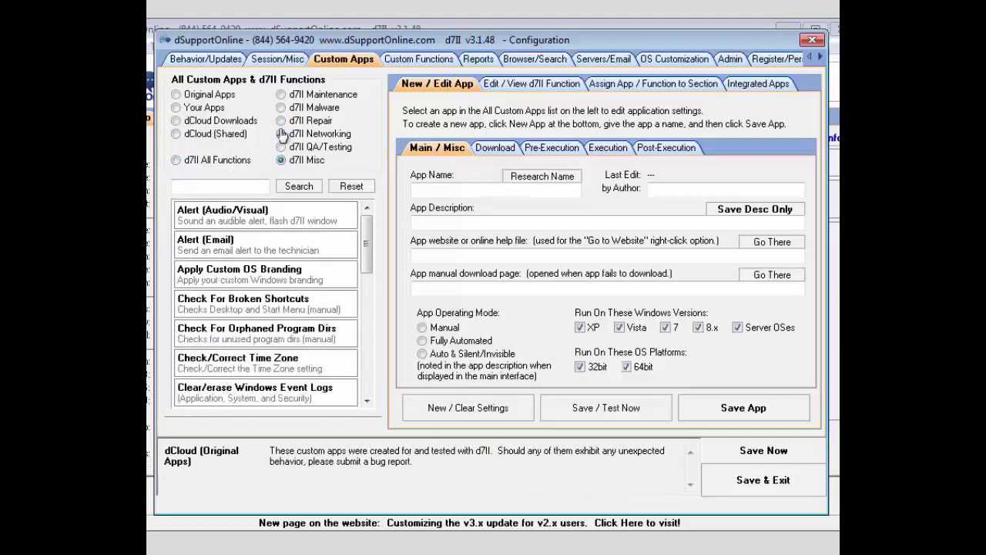
left_click(280, 133)
left_click(281, 94)
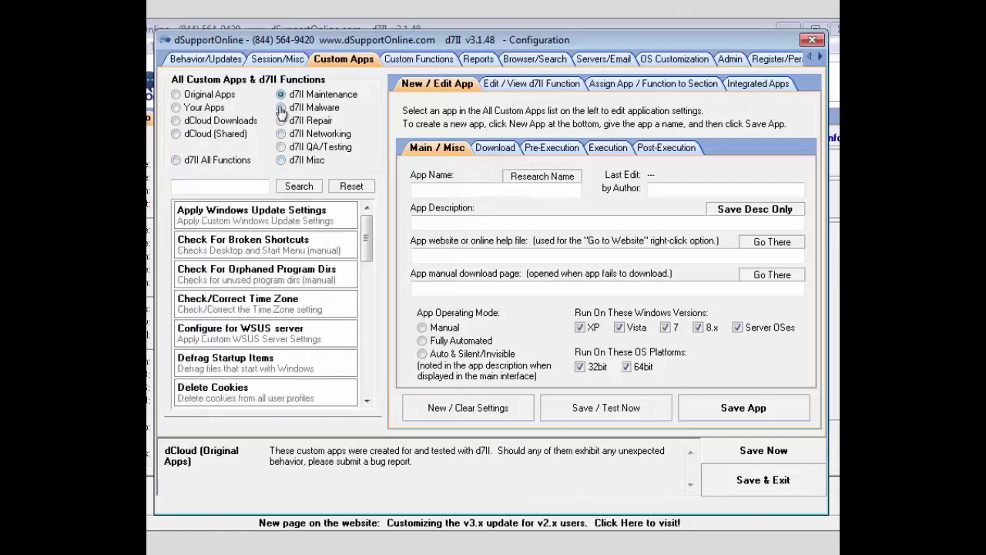
left_click(280, 107)
left_click(177, 159)
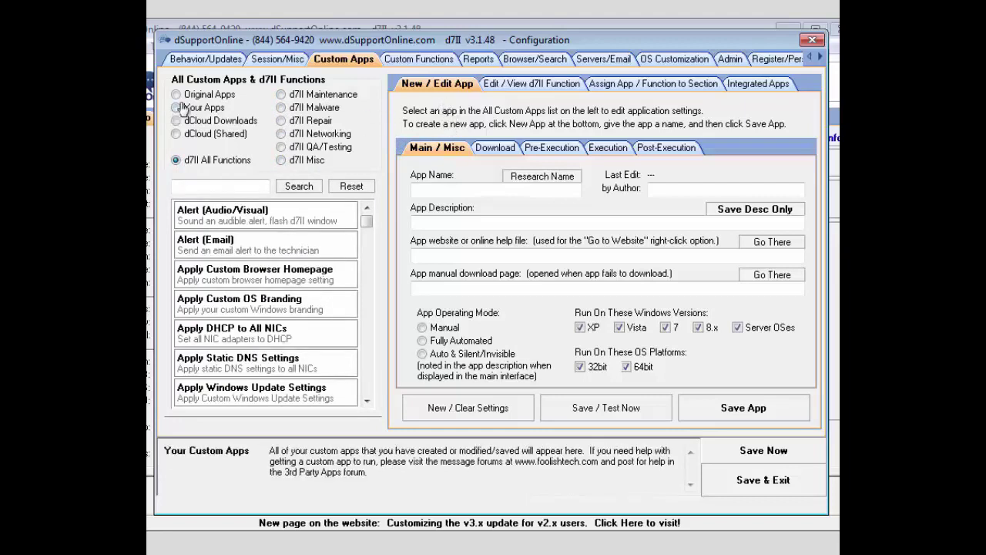
Step: Load Autoruns from Original Apps and switch its mode through Fully Automated and Auto & Silent back to Manual
left_click(183, 95)
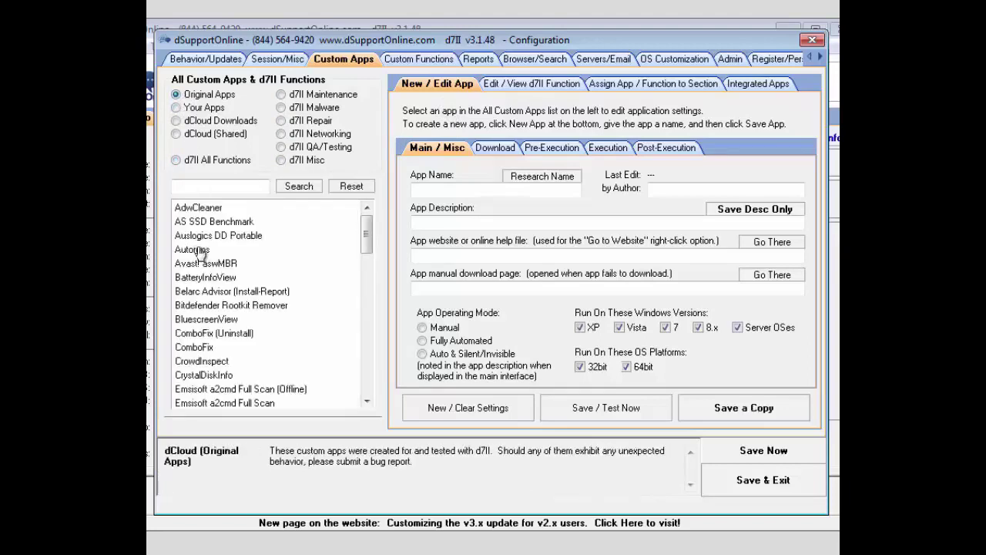
left_click(200, 251)
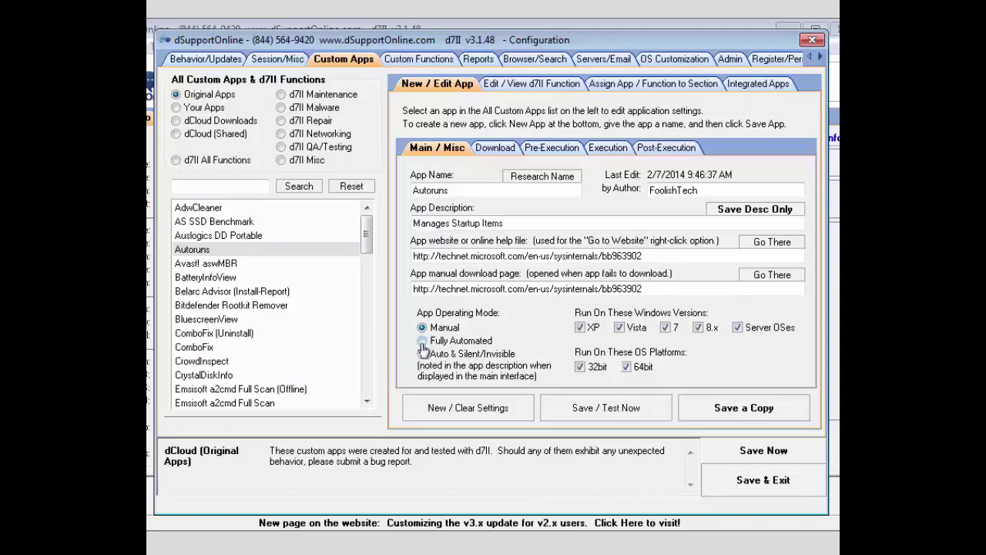
left_click(422, 340)
left_click(422, 354)
left_click(422, 328)
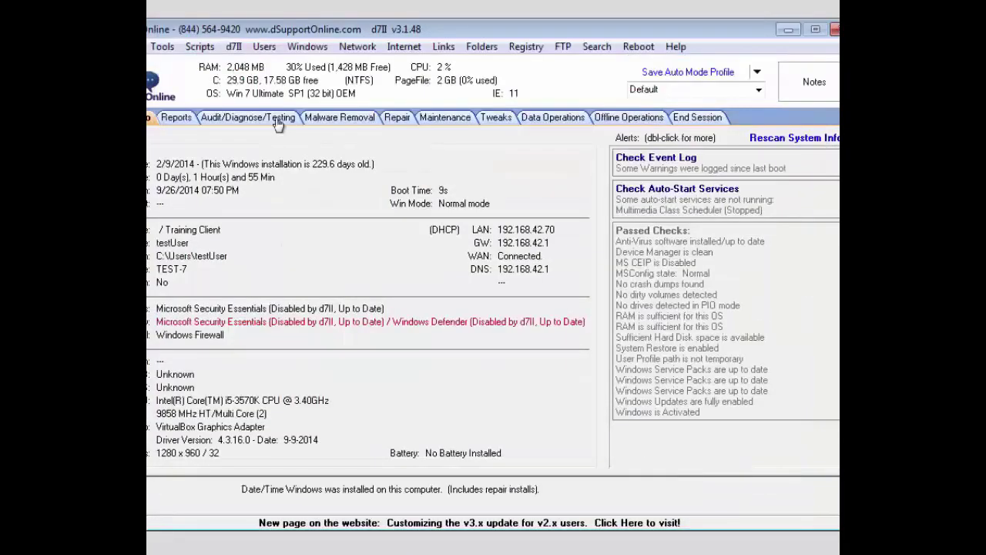
Step: Show the Audit/Diagnose/Testing section and bring up the actions for BatteryInfoView
left_click(279, 121)
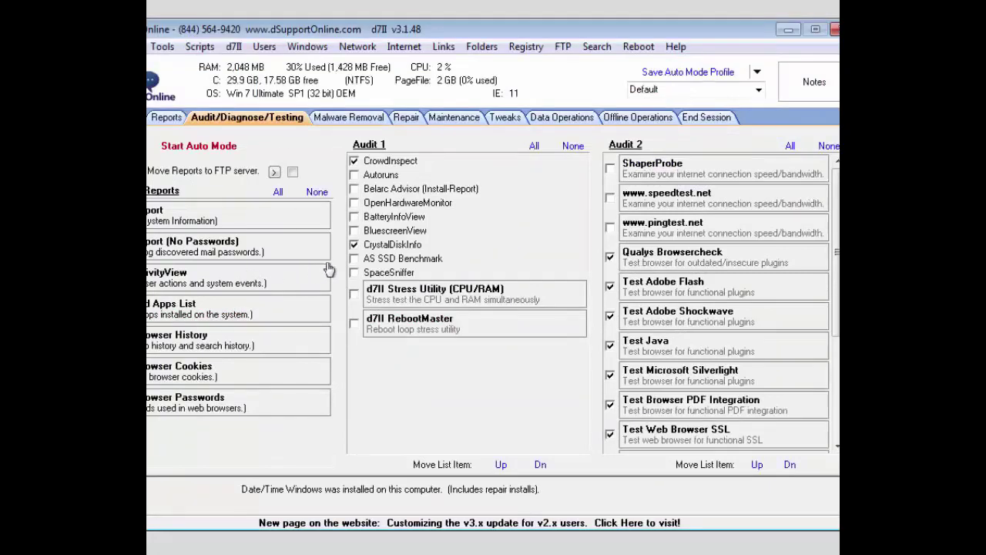
right_click(399, 221)
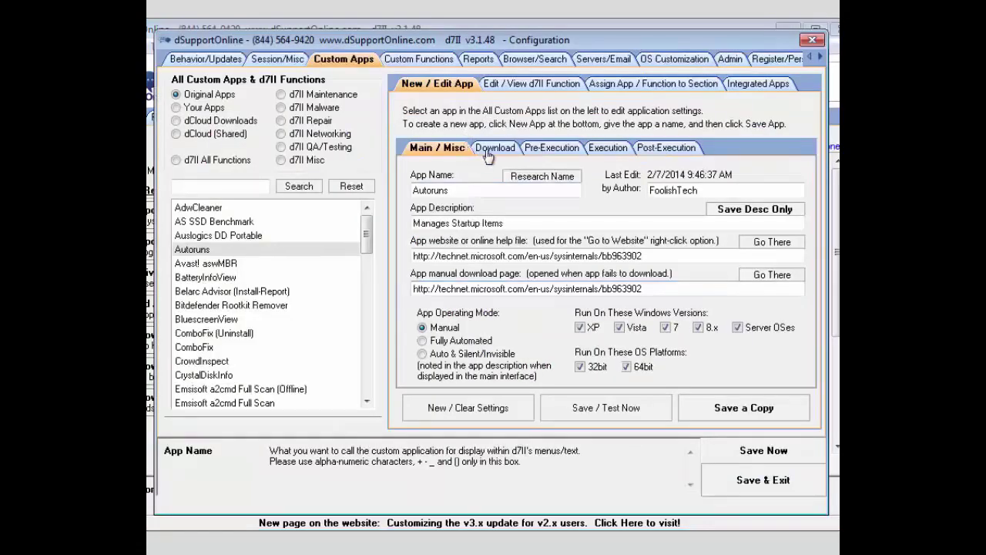
Step: On the Autoruns Download tab, change the re-download threshold to 5 days, then restore it to 7
left_click(485, 153)
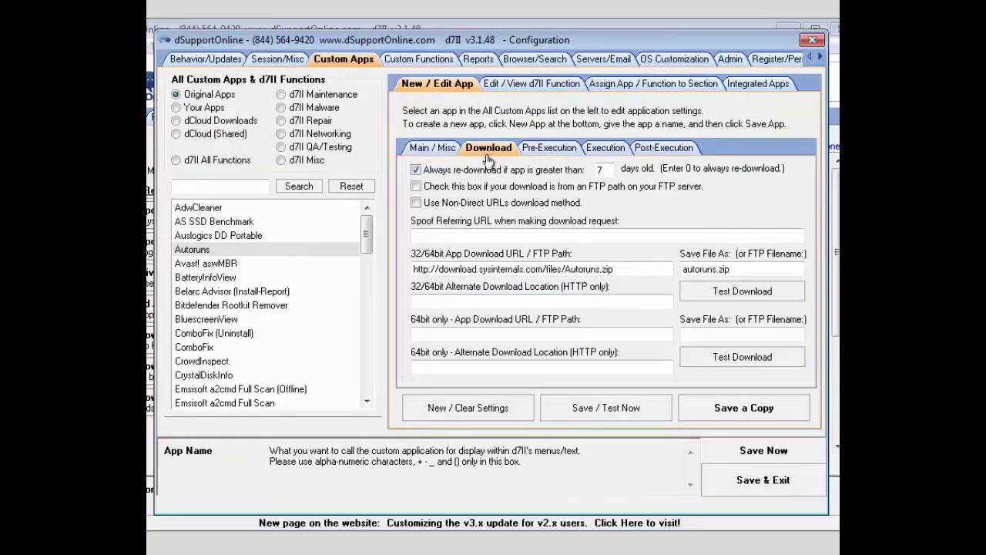
mouse_move(467, 172)
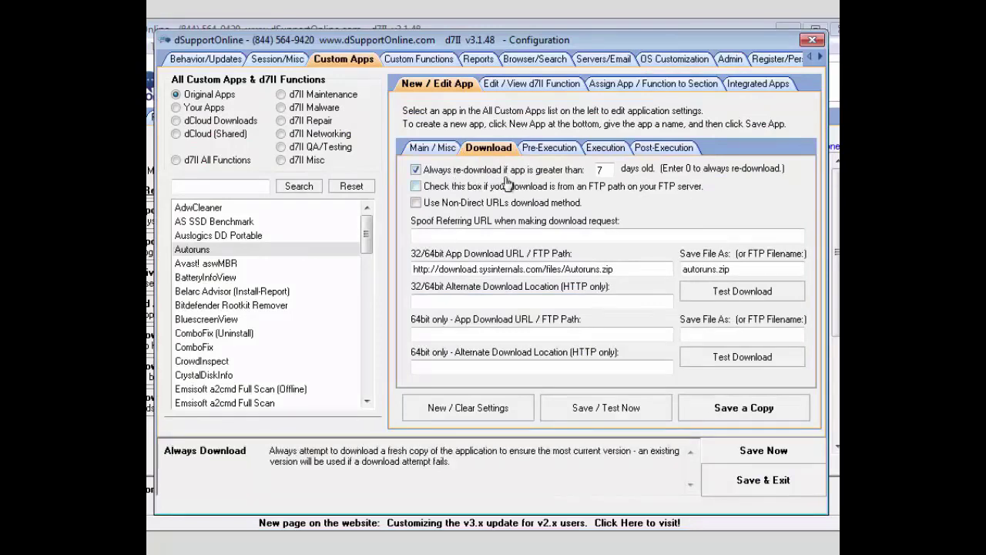
left_click(603, 171)
key("BackSpace")
type("5")
key("Delete")
type("7")
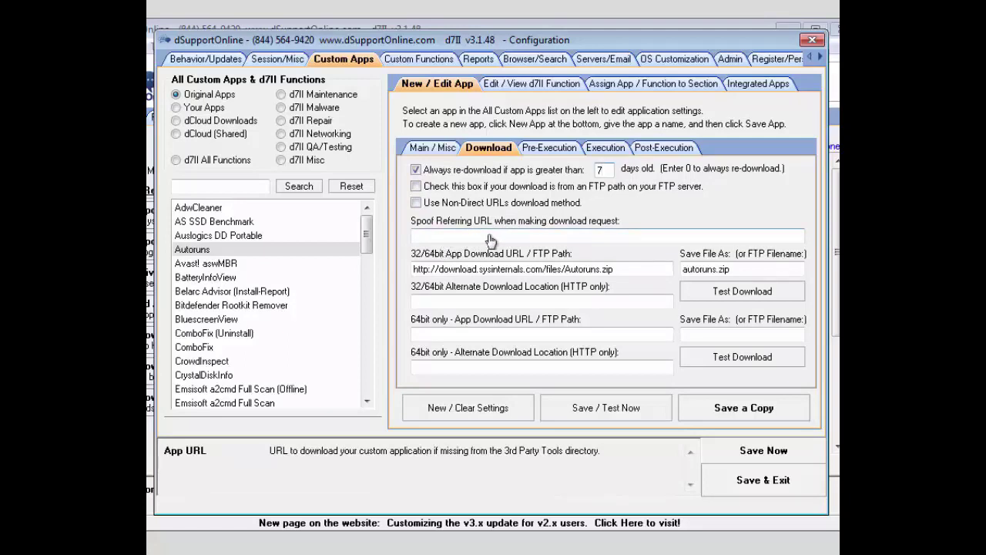
Step: Inspect the Autoruns 32/64bit download URL, 64bit-only URL and alternate download location fields
left_click(621, 270)
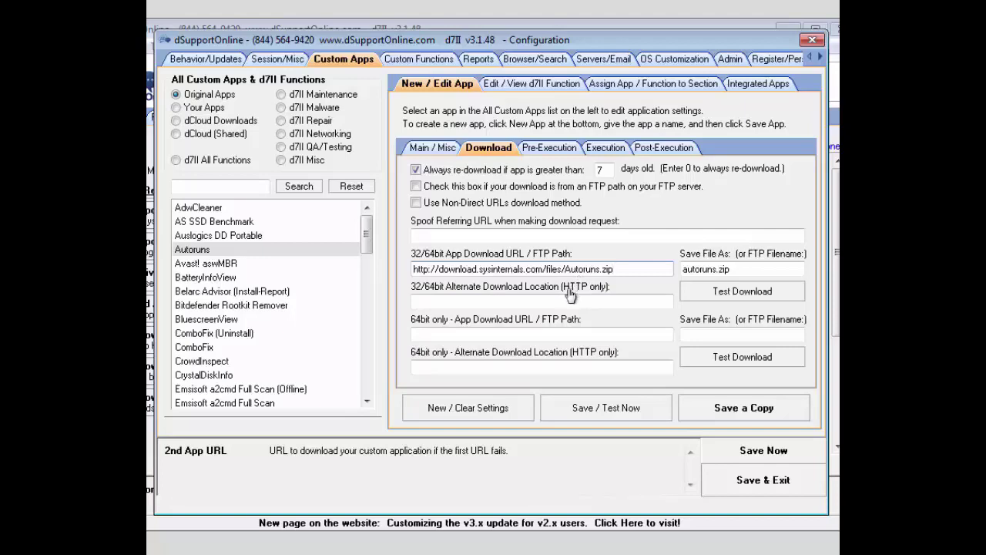
left_click(555, 335)
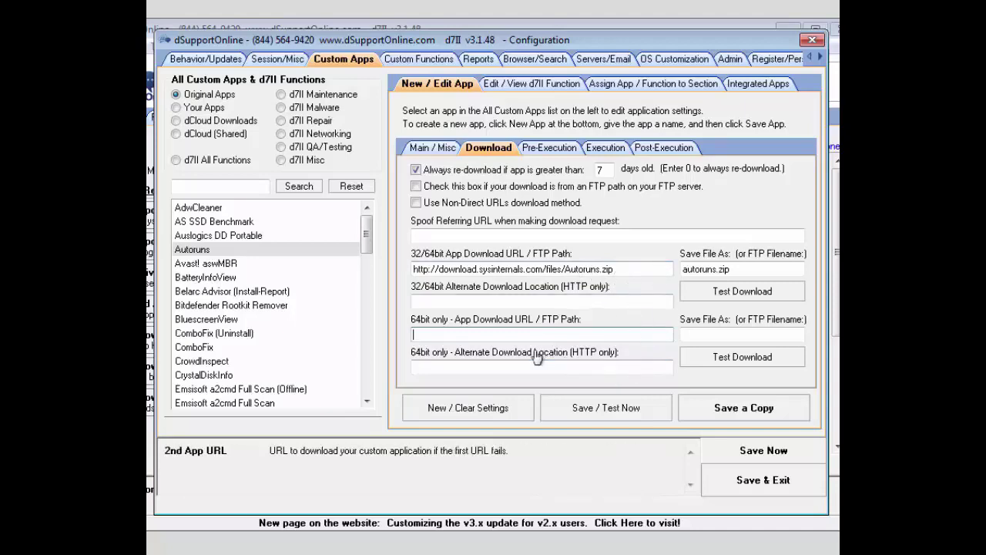
left_click(518, 304)
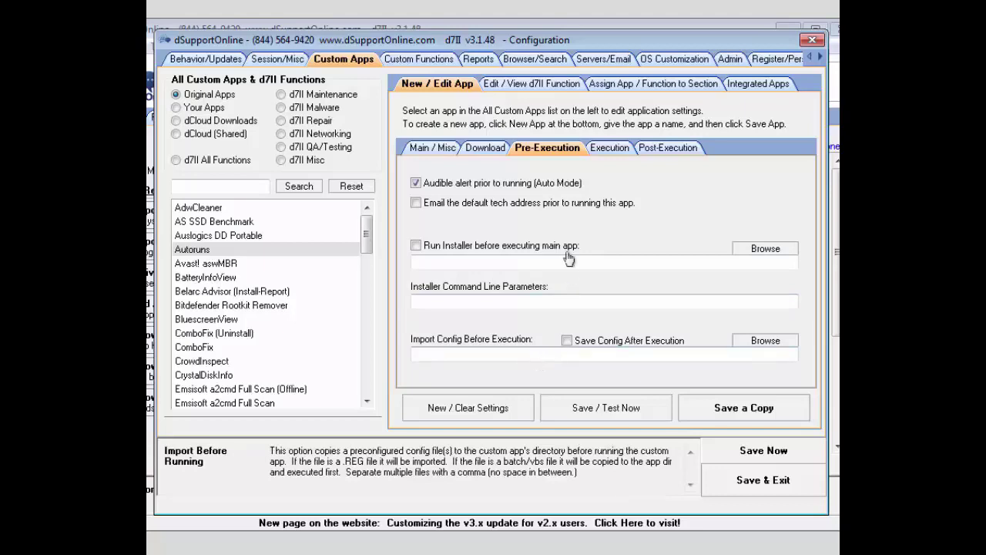
Step: Review the Autoruns execution settings: the autoruns\autoruns.exe path, empty 64-bit path and command line parameters
left_click(607, 150)
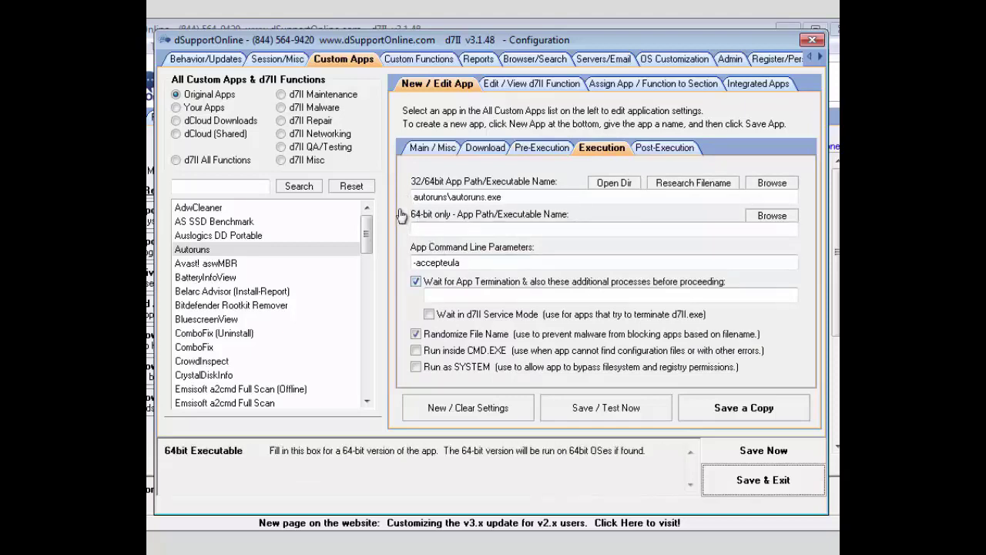
left_click(415, 231)
left_click(419, 197)
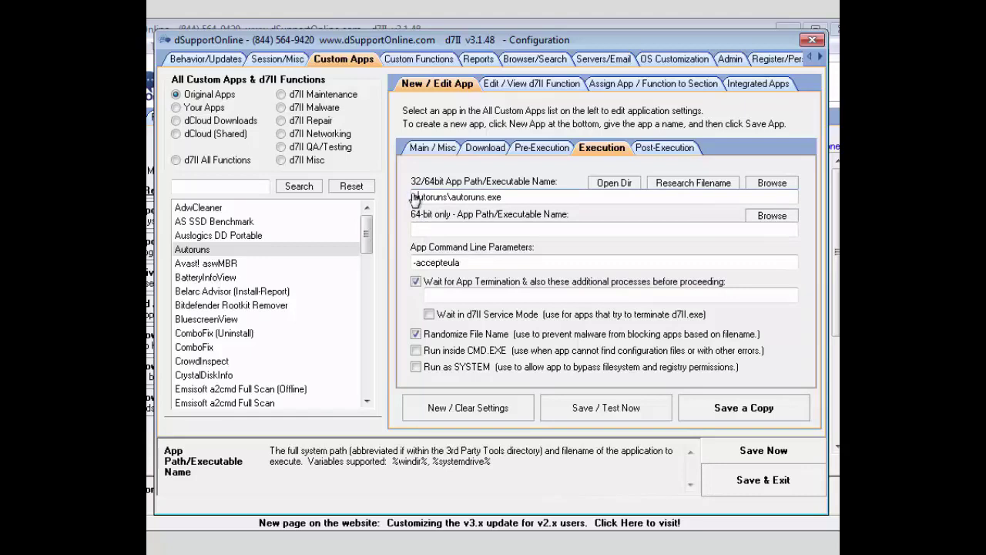
left_click(520, 198)
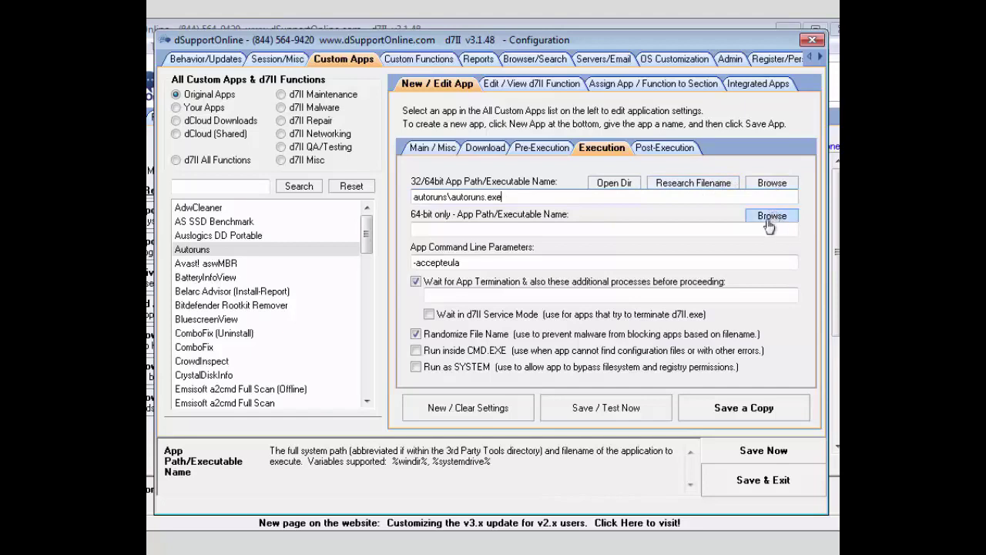
left_click(516, 267)
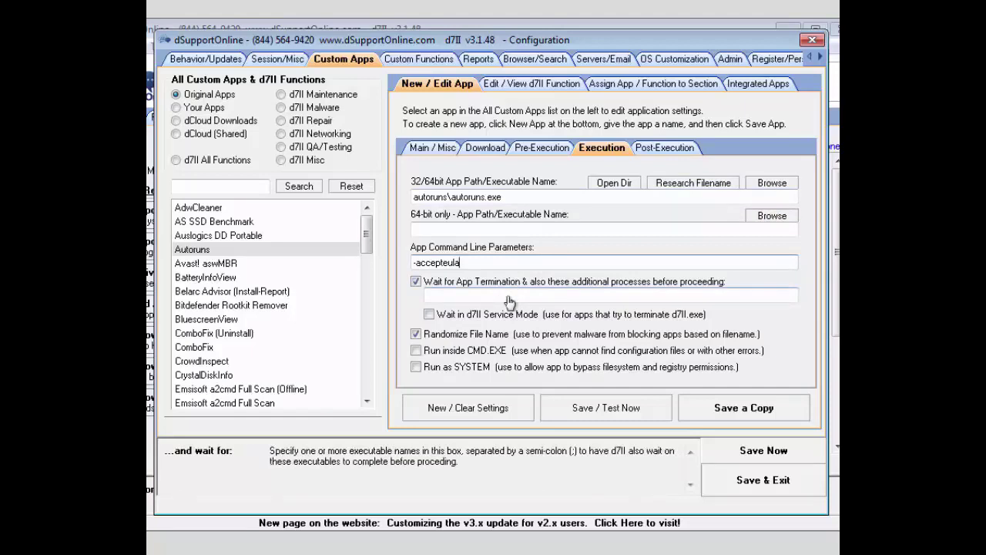
mouse_move(518, 330)
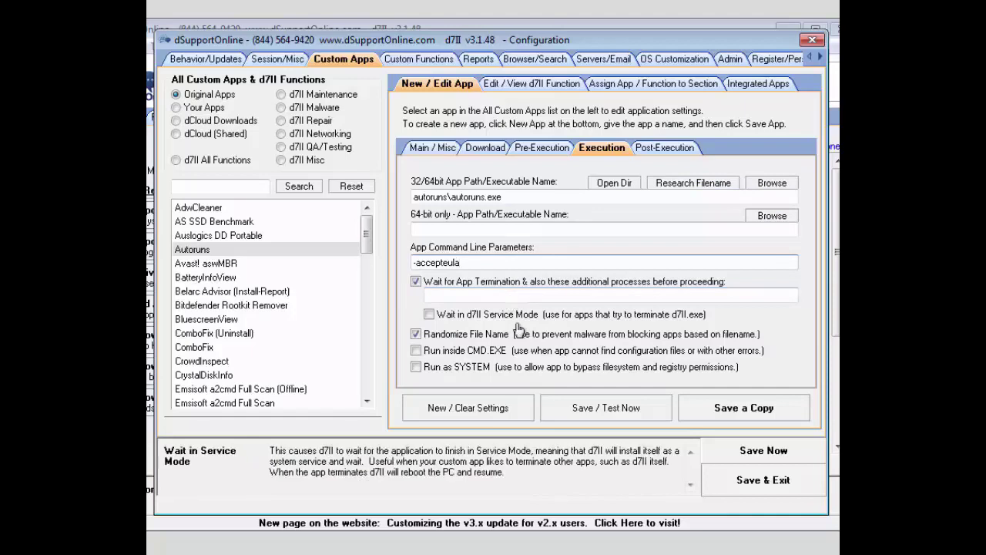
mouse_move(511, 347)
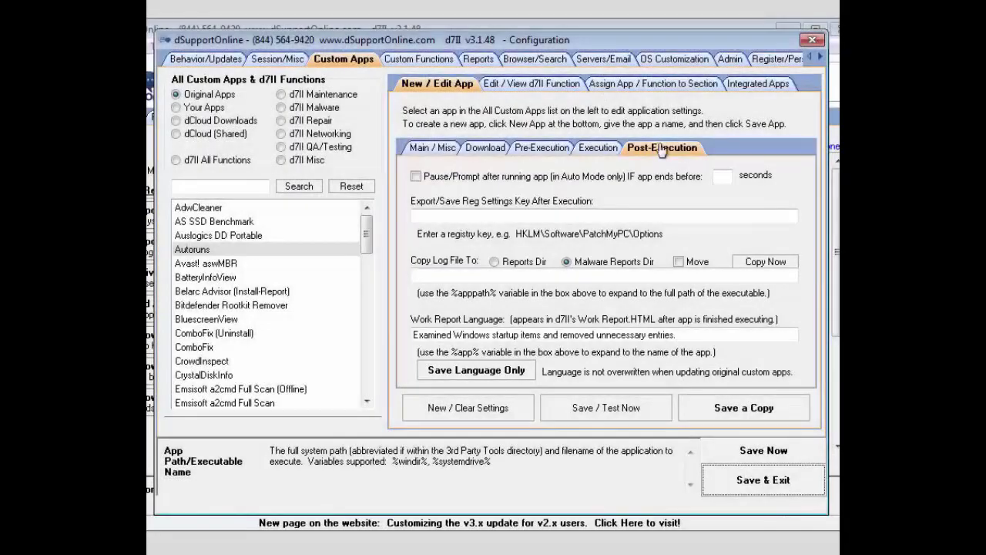
Step: Go over the Autoruns log copy path and work report language, then view the d7II function editor
left_click(660, 151)
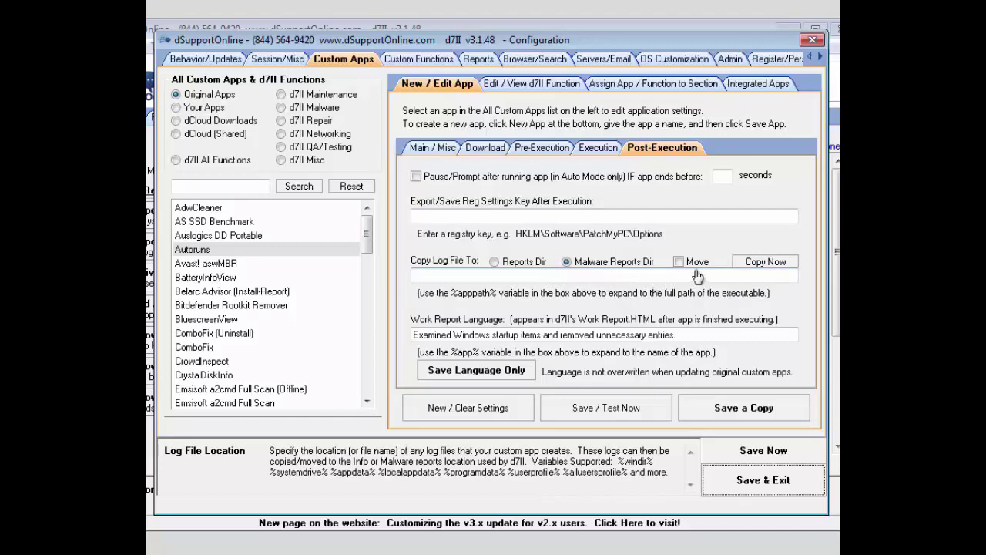
left_click(627, 281)
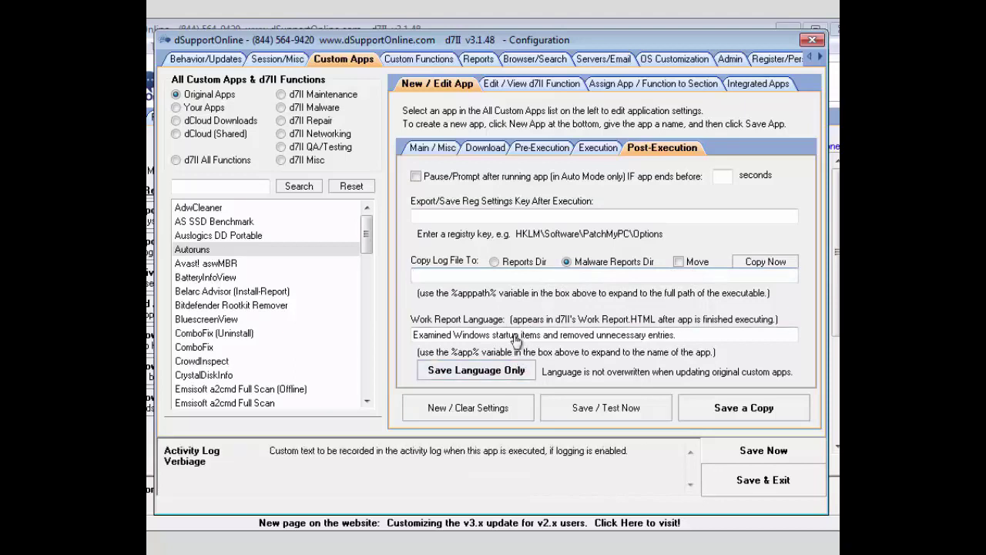
left_click(685, 339)
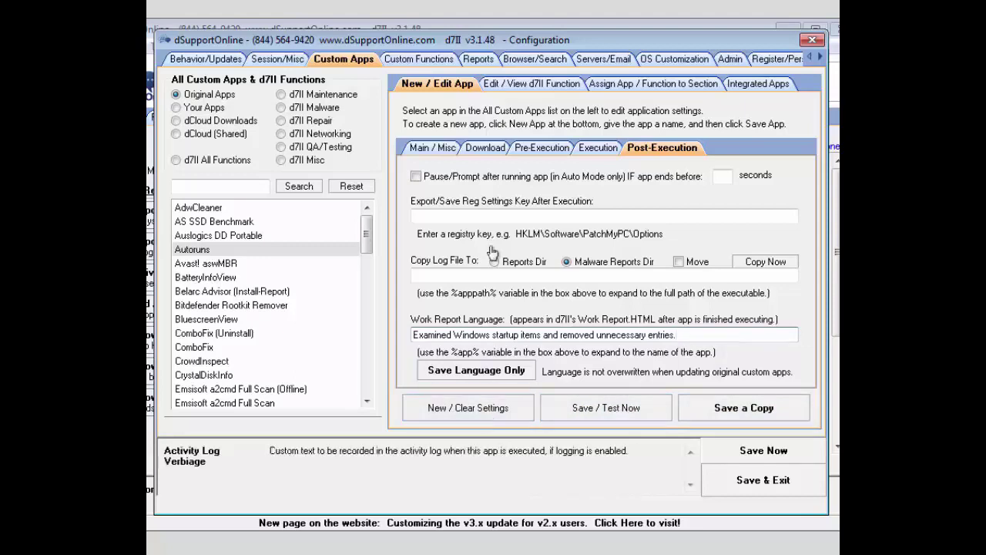
left_click(524, 84)
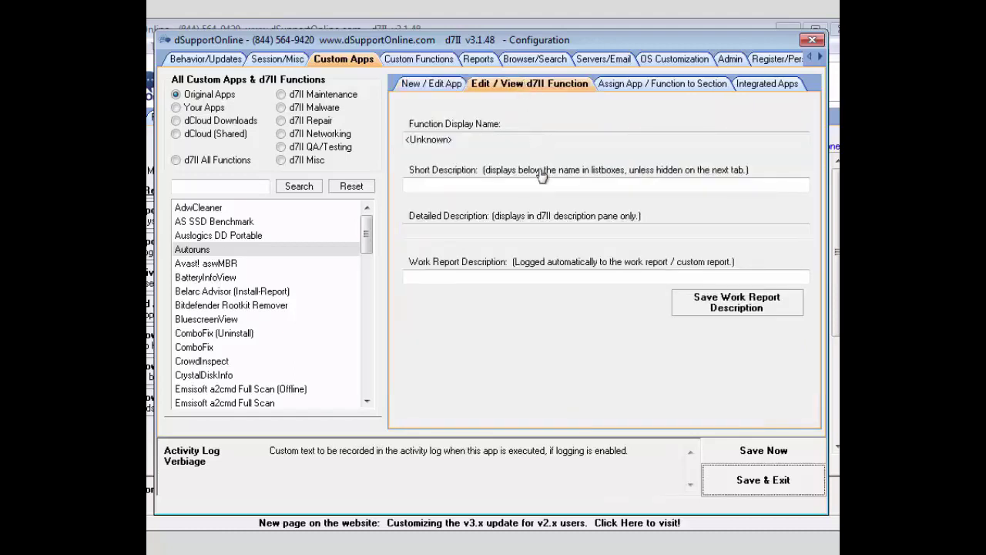
Step: List all built-in d7II functions and view the Apply Custom Browser Homepage details
left_click(190, 160)
left_click(197, 283)
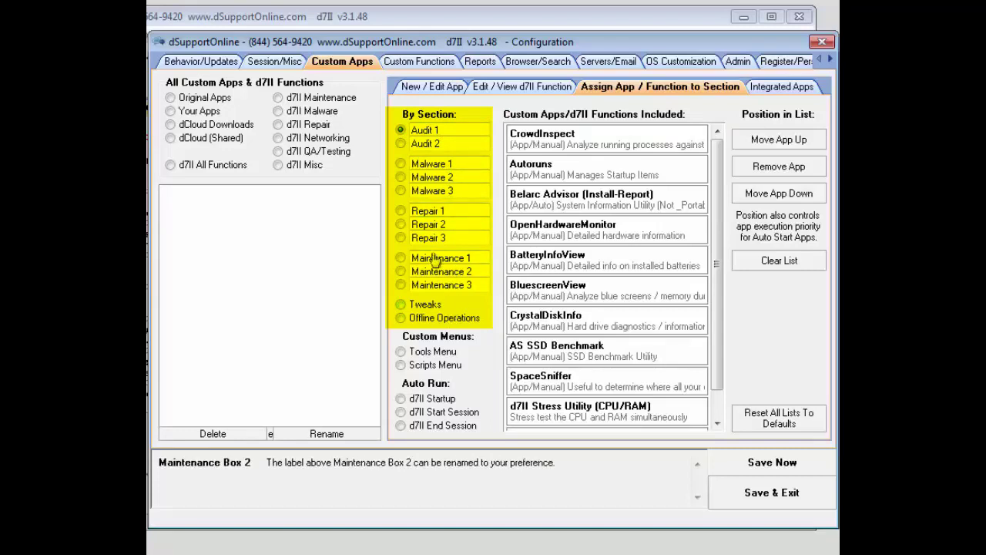
Step: Step through the Audit 2, Malware 1, Malware 2 and Tweaks app lineups, ending on Offline Operations
left_click(401, 145)
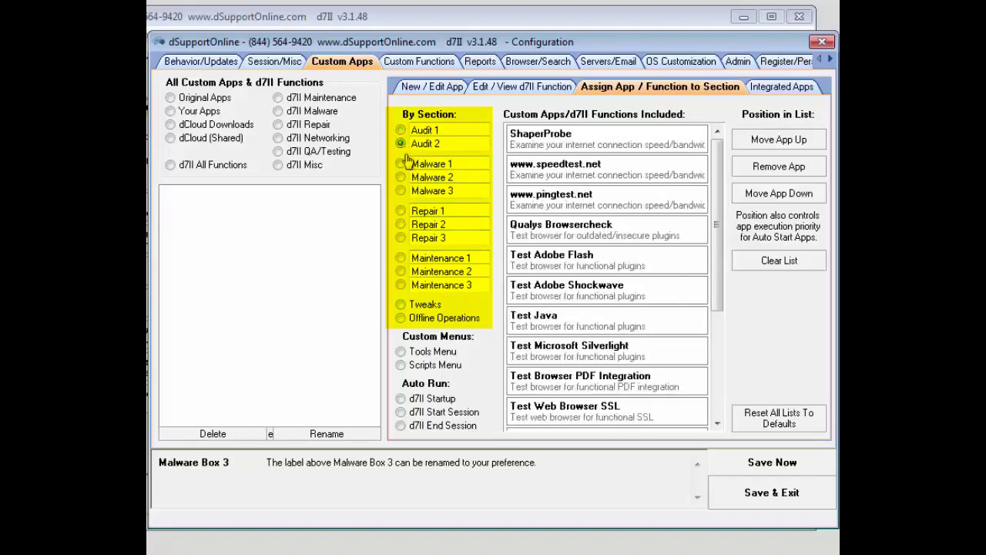
left_click(401, 163)
left_click(401, 177)
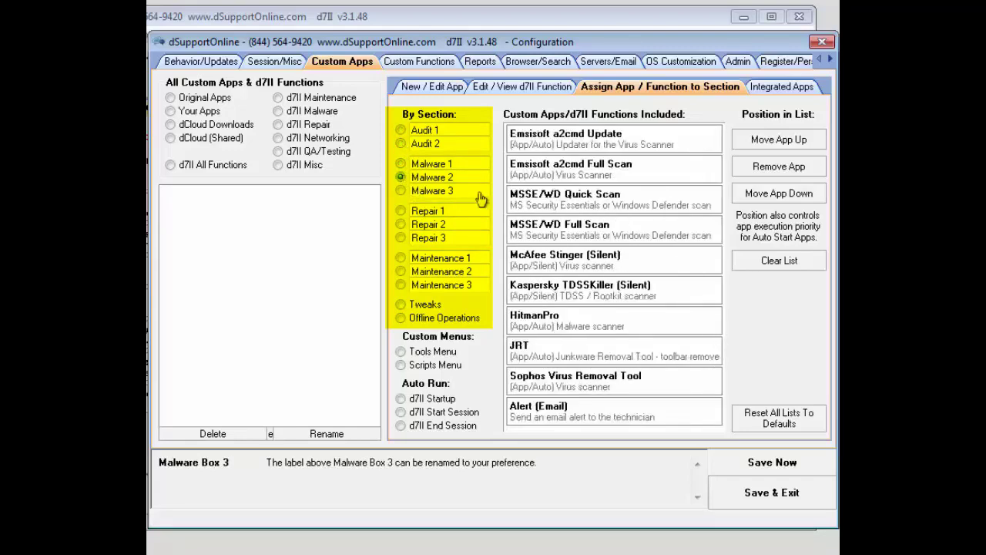
left_click(400, 305)
left_click(401, 318)
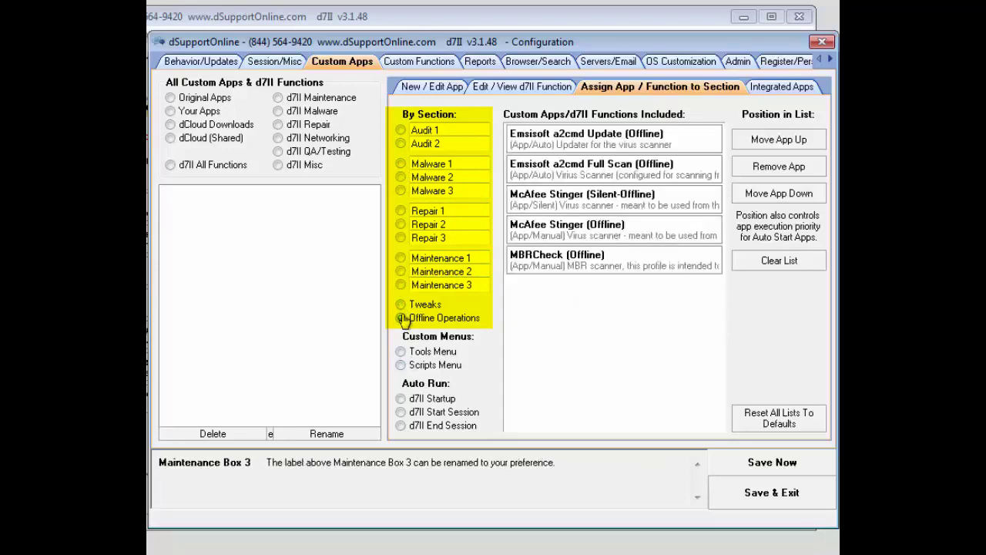
Step: List all d7II functions, then move Apply DHCP to All NICs up twice and back down
left_click(194, 168)
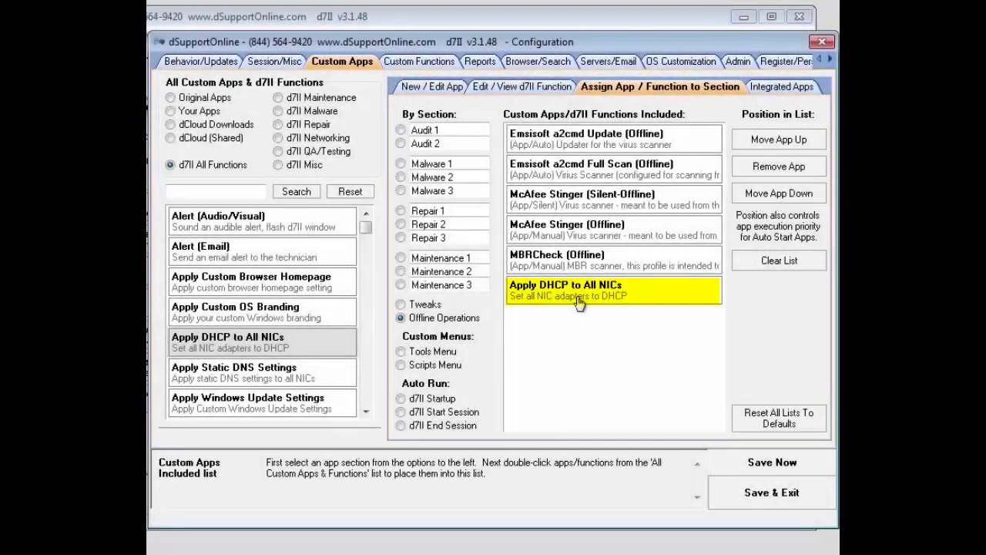
left_click(579, 303)
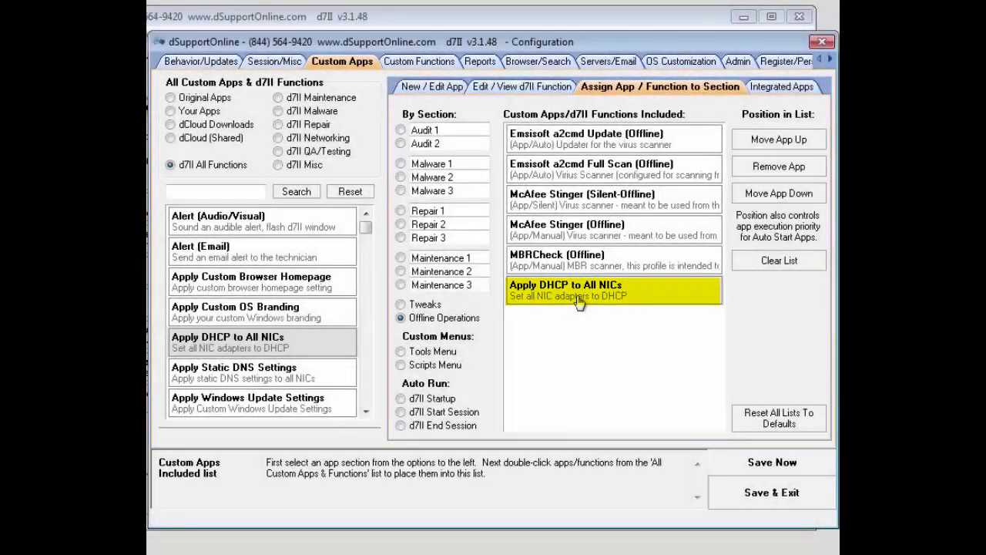
left_click(743, 139)
left_click(743, 140)
left_click(743, 139)
left_click(743, 140)
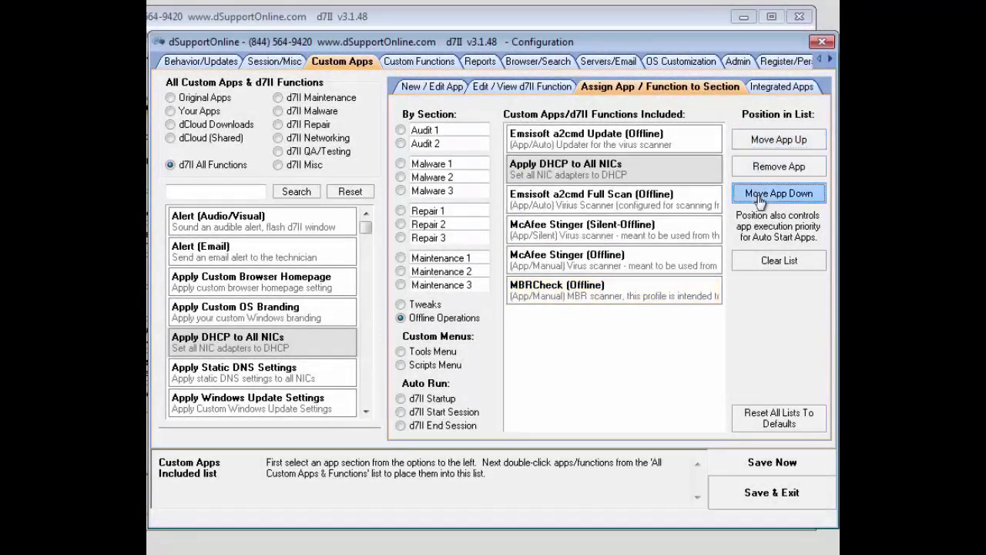
left_click(761, 193)
left_click(761, 193)
left_click(761, 193)
Step: Remove Apply DHCP to All NICs, clear the Offline Operations list, and switch to Tweaks without saving
left_click(768, 169)
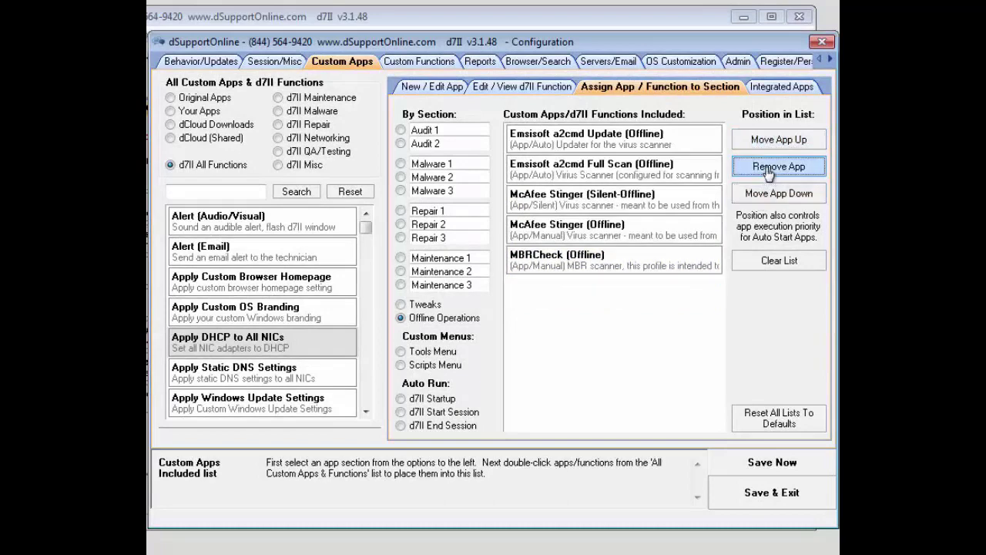
left_click(784, 263)
left_click(400, 305)
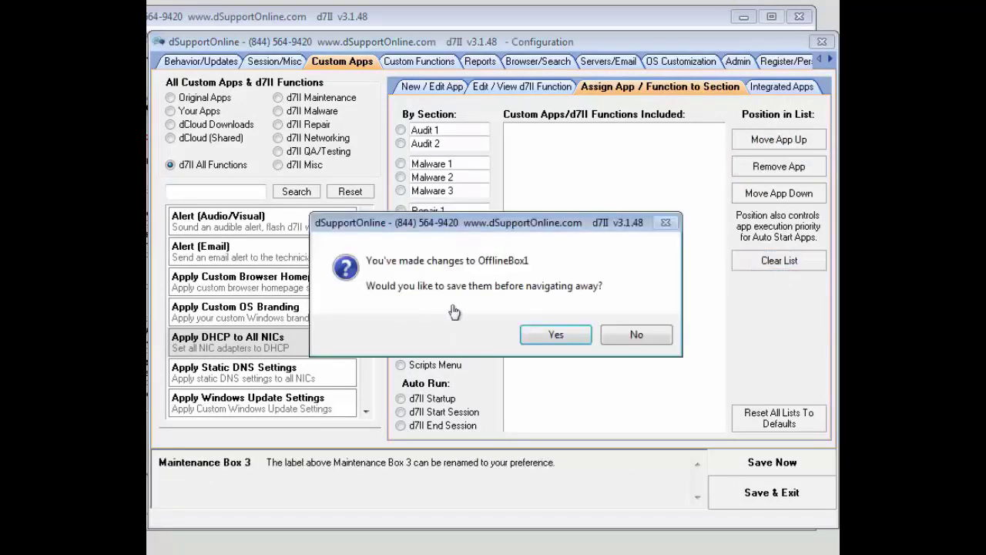
left_click(636, 334)
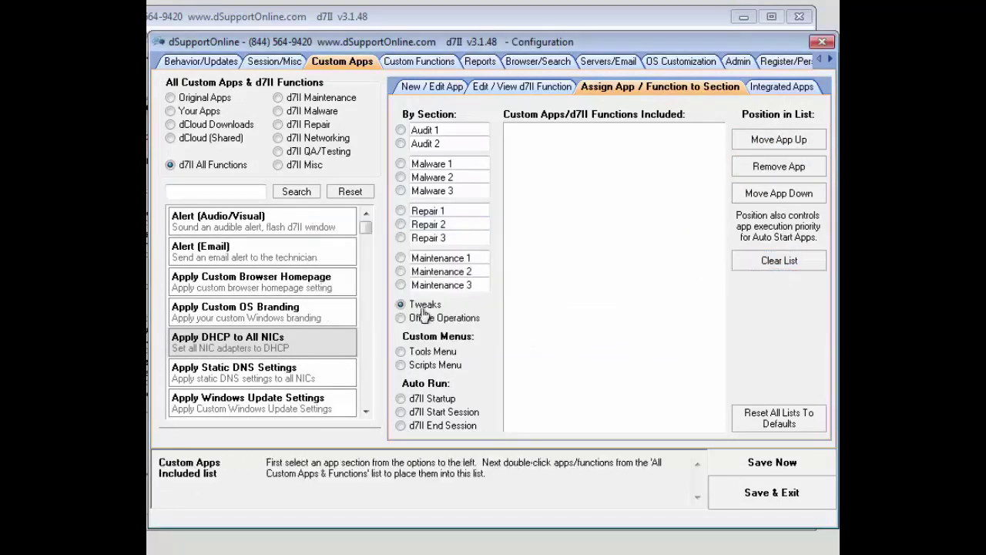
Step: Reopen Offline Operations, start Reset All Lists To Defaults, then cancel at the type-YES confirmation
left_click(417, 318)
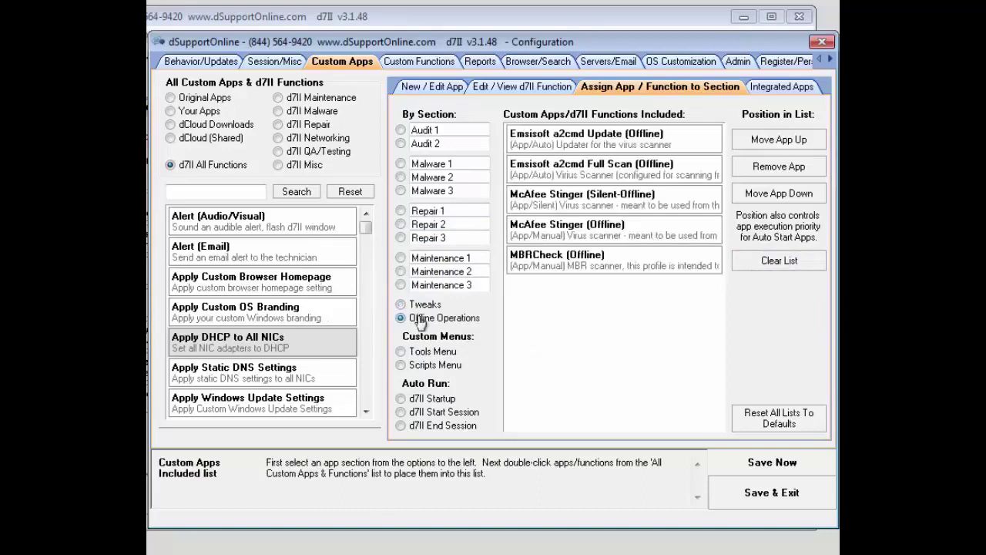
left_click(809, 423)
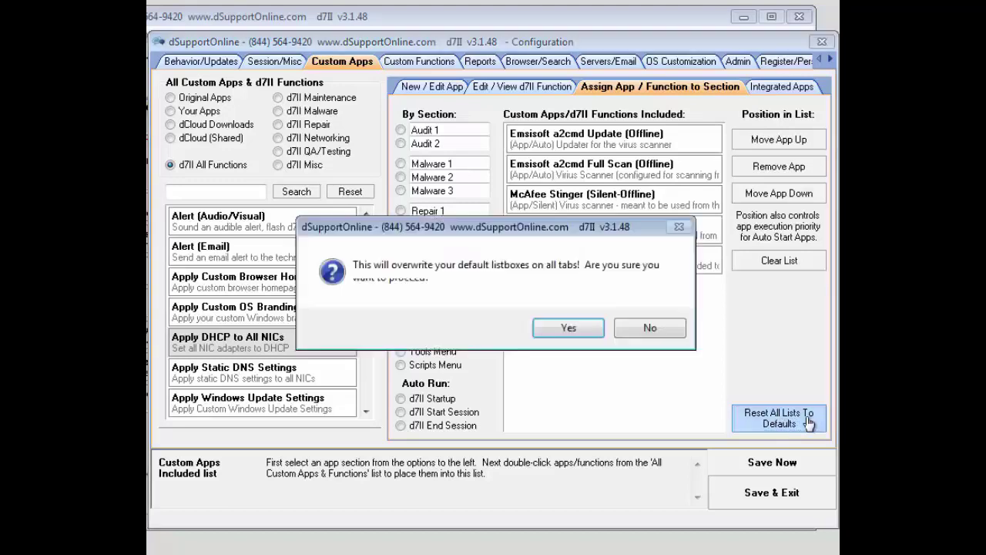
left_click(566, 329)
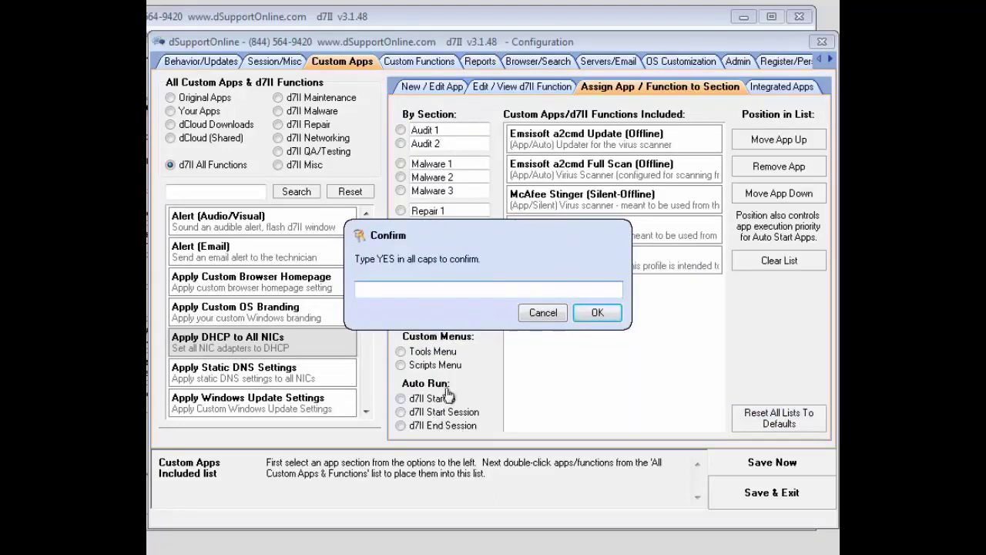
left_click(542, 312)
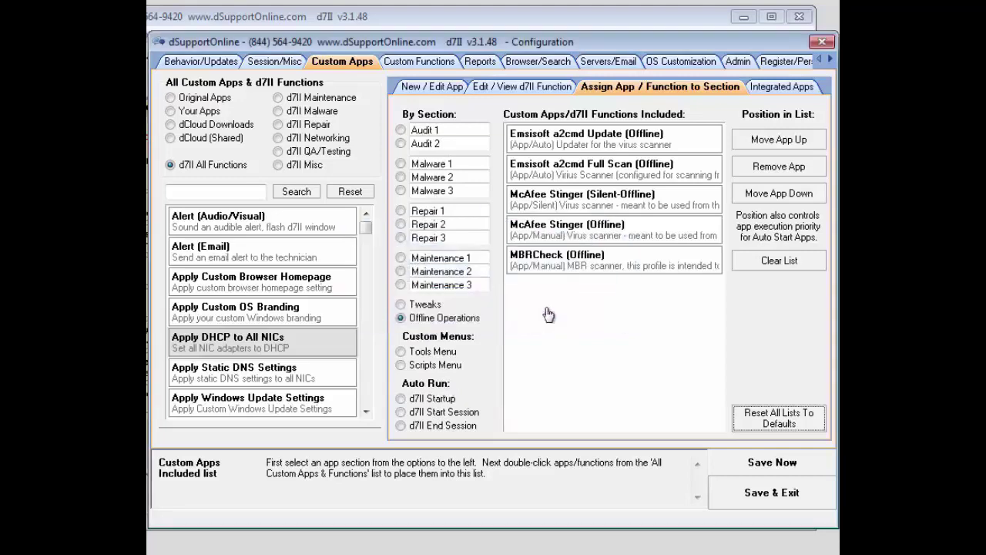
Step: View the Tools Menu and Scripts Menu sections, listing only Your Apps as available
left_click(435, 352)
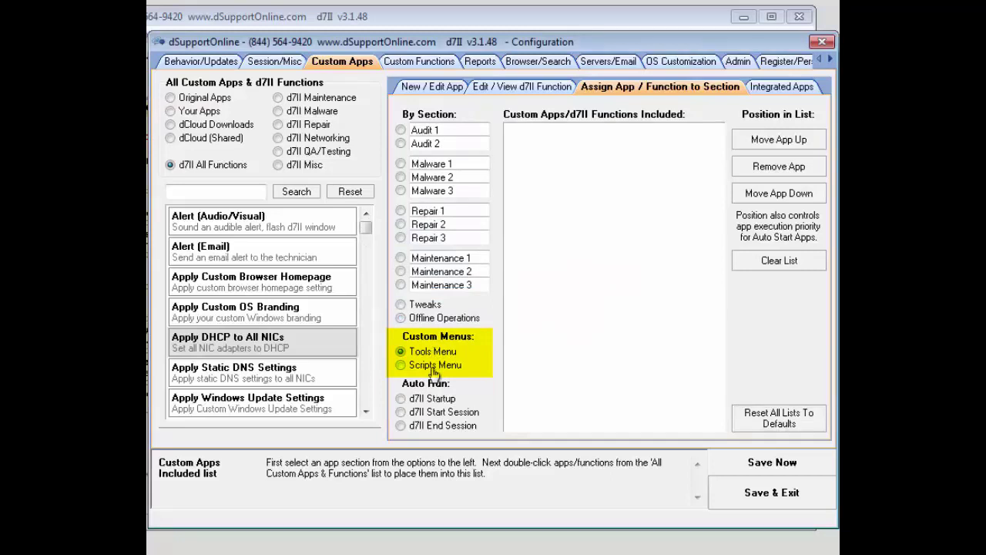
left_click(433, 372)
left_click(194, 113)
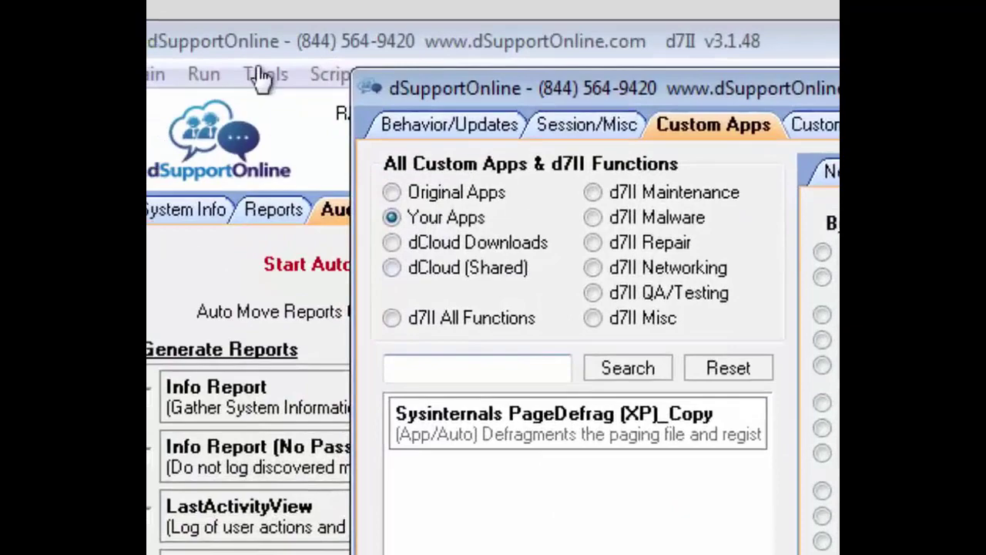
Step: Compare with the main window's Tools and Scripts menus, then return to Configuration
left_click(259, 77)
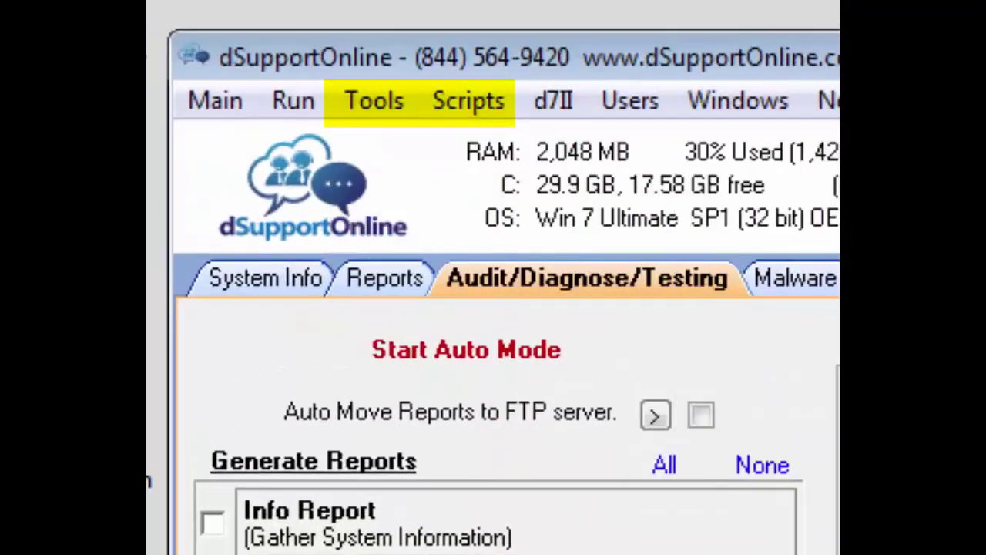
left_click(215, 101)
mouse_move(455, 119)
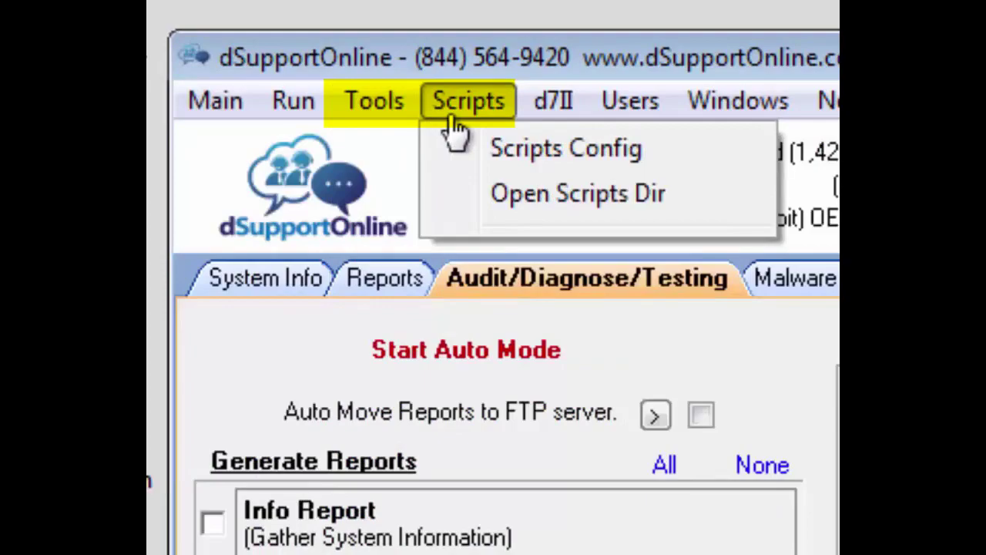
mouse_move(367, 115)
left_click(517, 253)
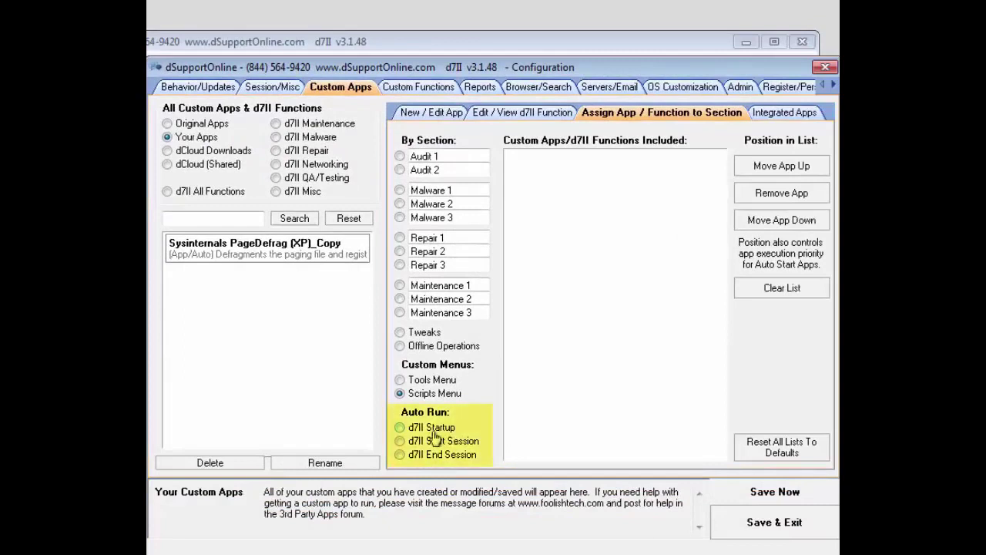
Step: Check the d7II Startup, Start Session and End Session auto-run lists in turn
left_click(432, 431)
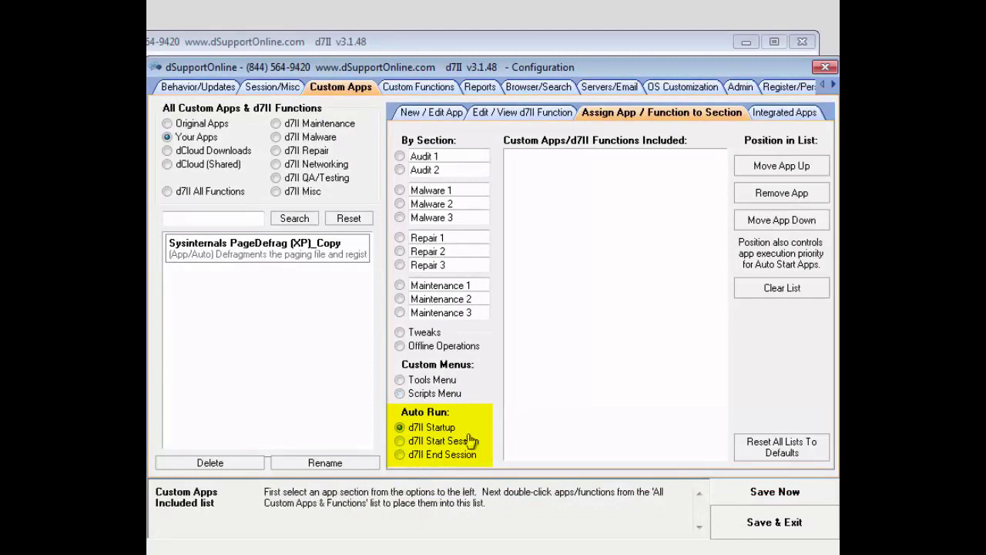
left_click(442, 444)
left_click(445, 456)
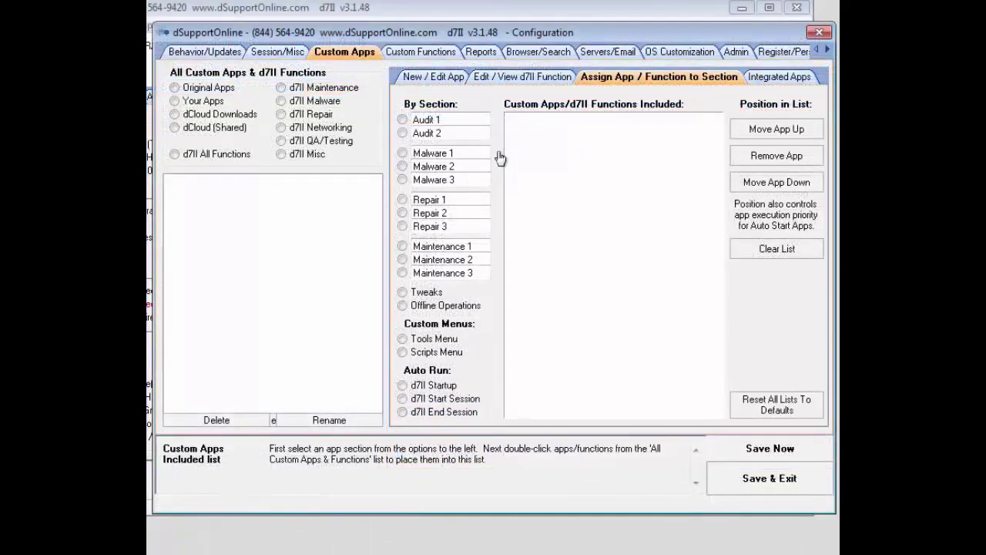
Step: Review the Integrated Apps CryptoPrevent White-Label FTP path, then Save & Exit the configuration
left_click(792, 80)
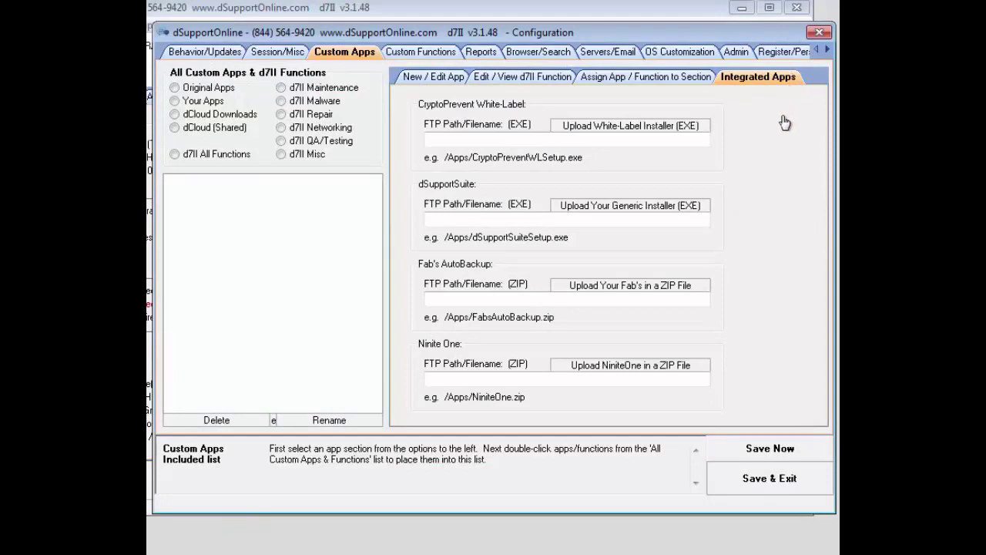
left_click(615, 143)
left_click(764, 481)
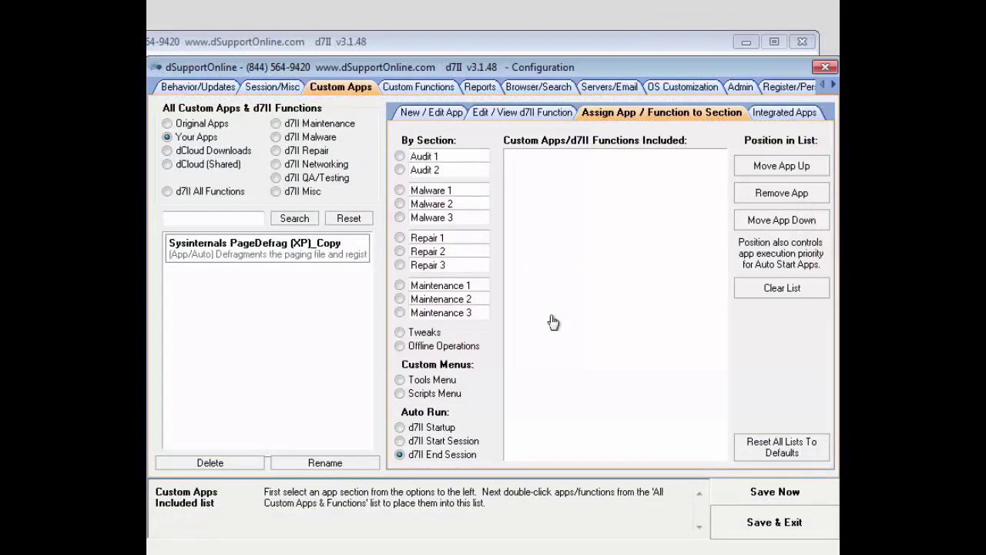
left_click(740, 536)
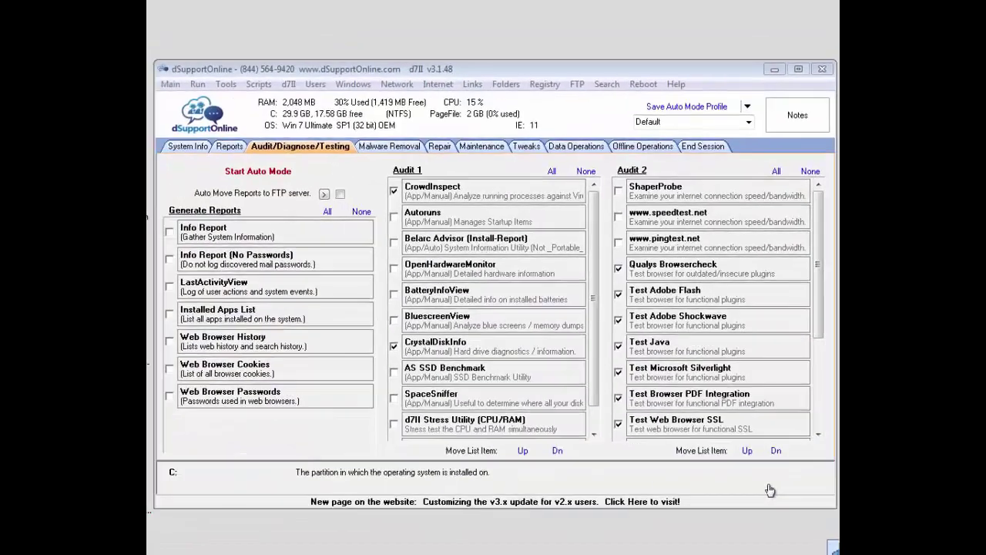